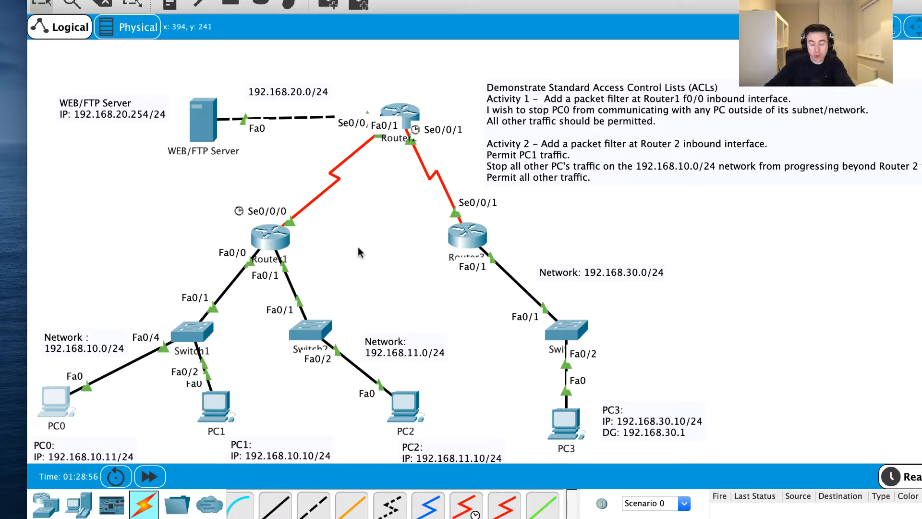
Open Router1's command line and display access list 1 with show access-lists 1.
click(265, 244)
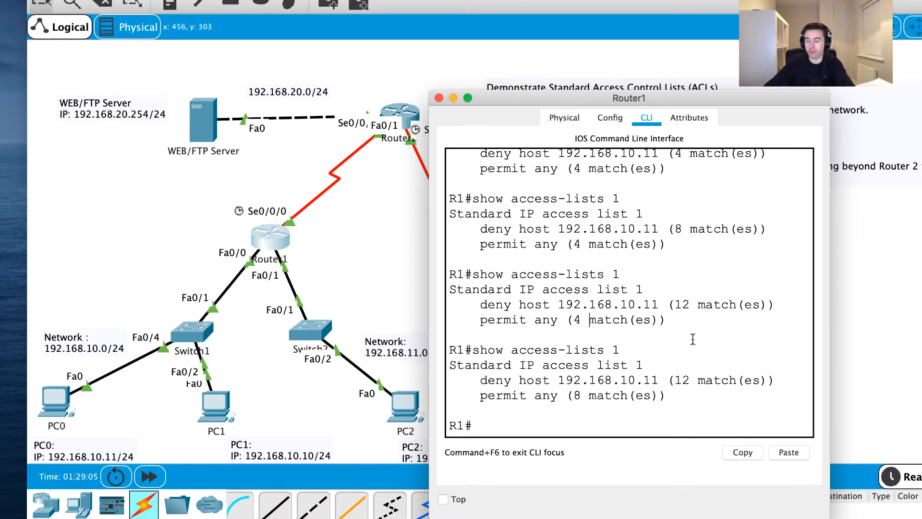
key(Return)
key(Return)
key(Return)
key(Return)
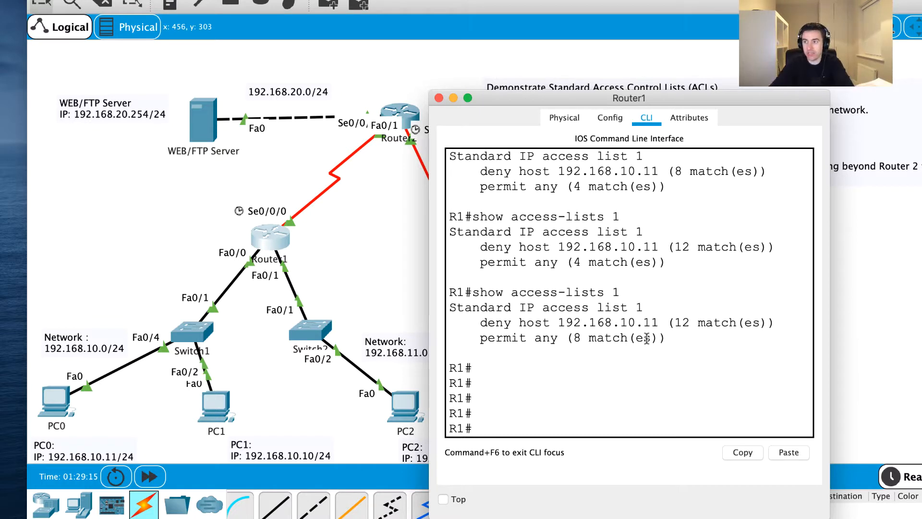
key(Up)
key(Return)
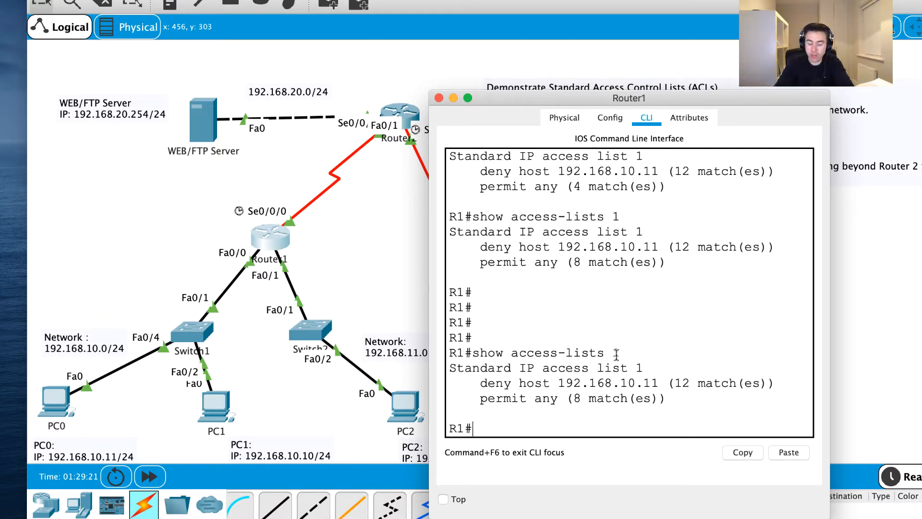
Display the IP details of Router1's fa0/0 interface with show ip int fa0/0.
text(show in)
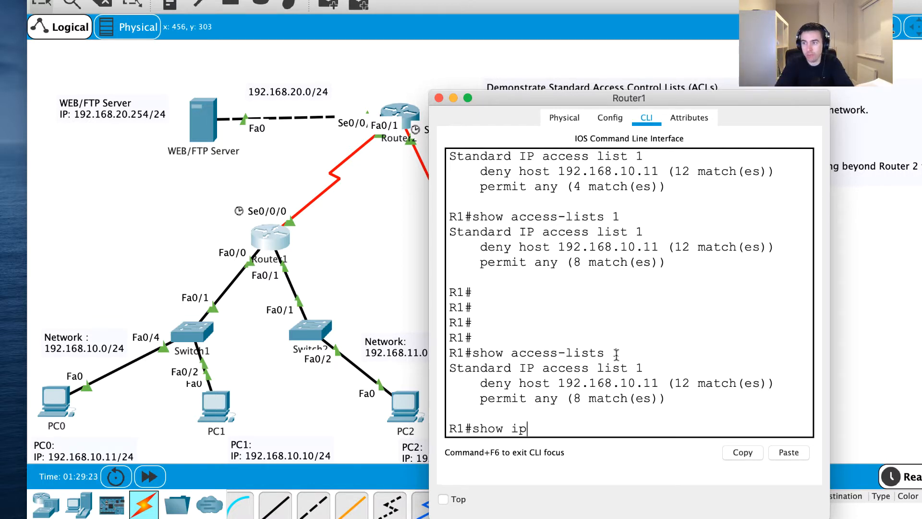
text( int br)
key(BackSpace)
key(BackSpace)
key(BackSpace)
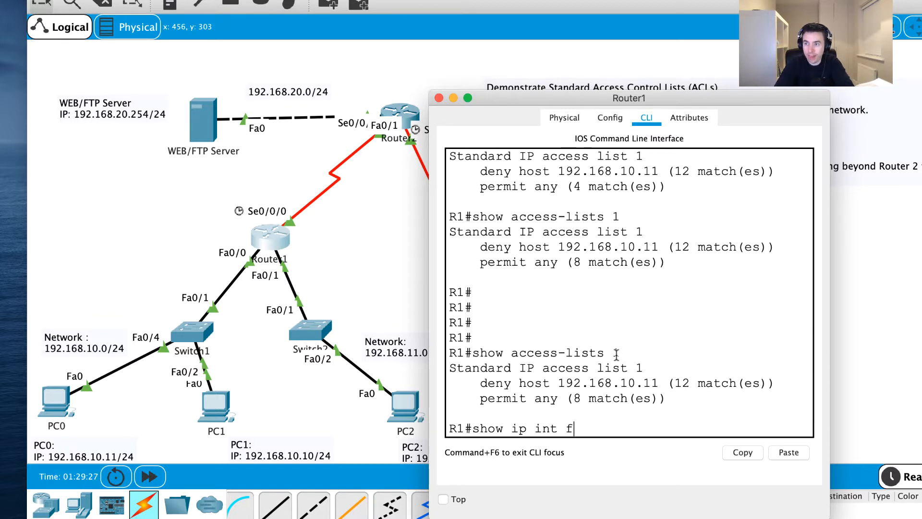
text(fa0)
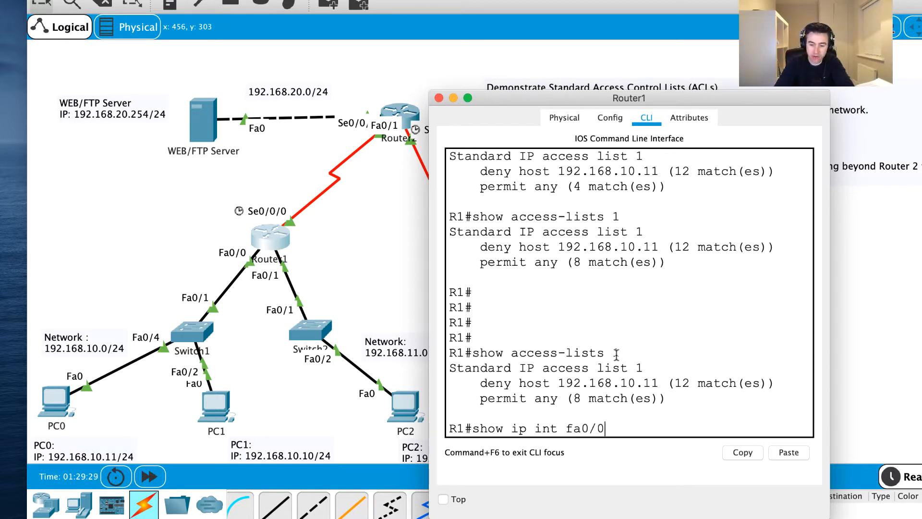
text(/0)
key(Return)
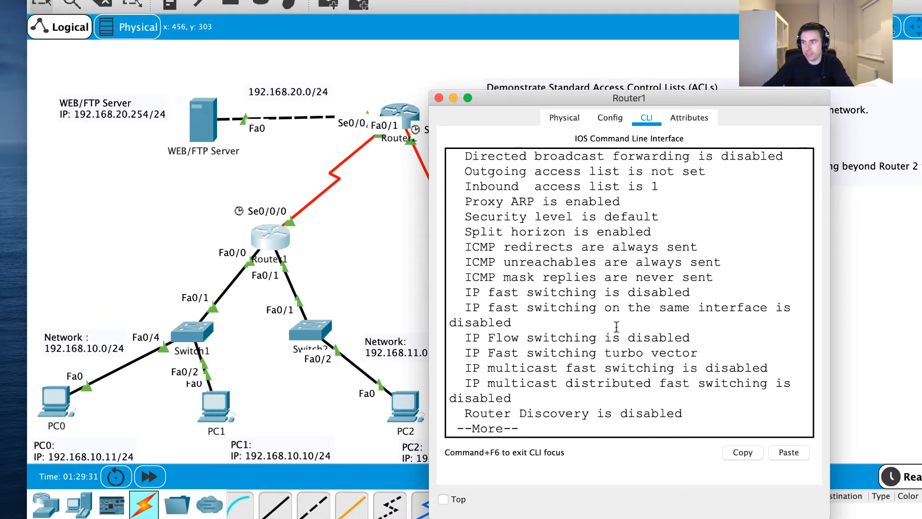
Examine the inbound access list line in the fa0/0 interface output, highlighting it, and finish the listing.
scroll(607, 319, up, 2)
scroll(607, 320, up, 1)
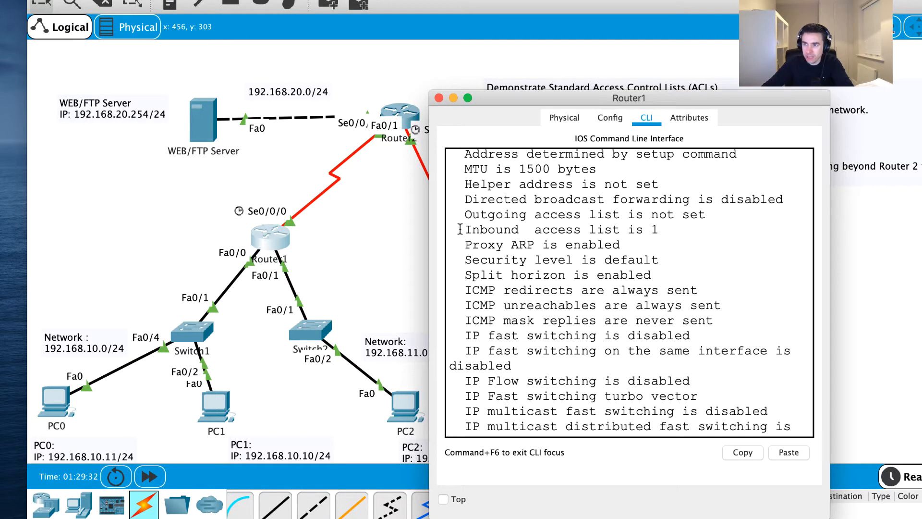
drag(458, 230, 659, 229)
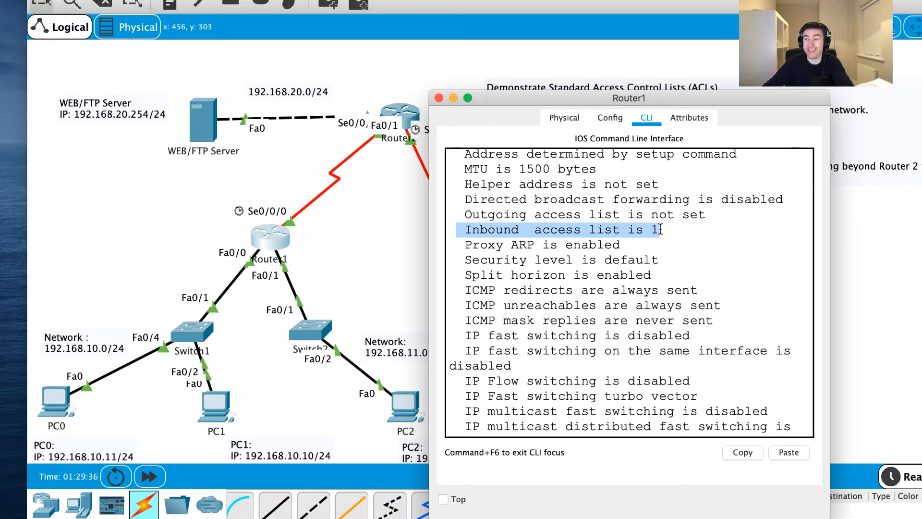
drag(661, 230, 465, 226)
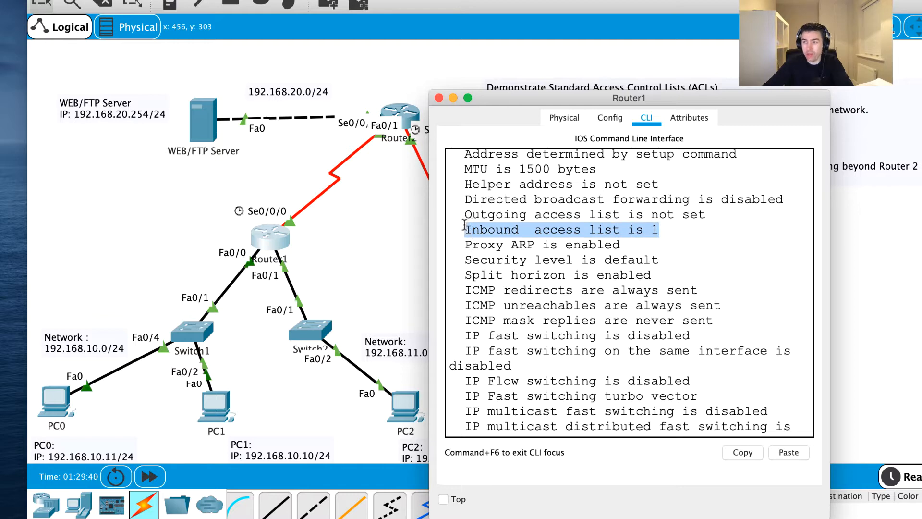
click(467, 226)
scroll(466, 227, down, 2)
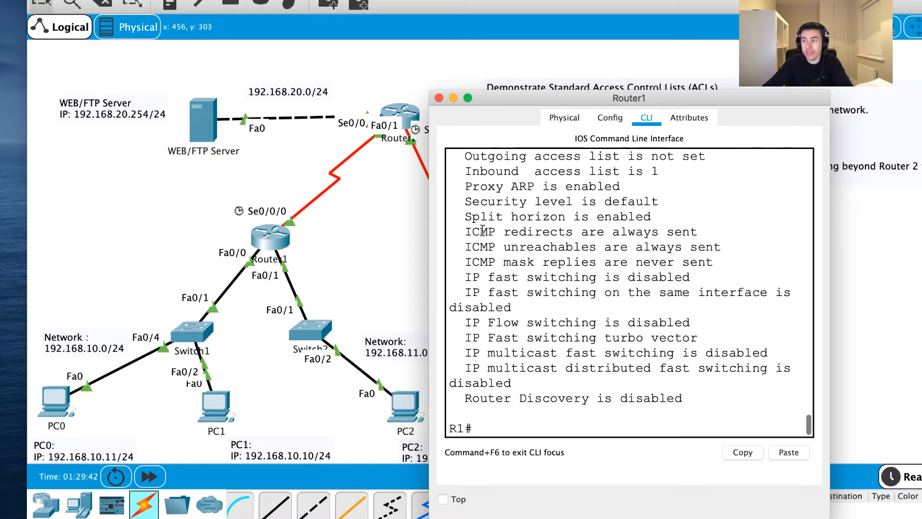
Move the Router1 window clear of the activity notes and enter configuration mode for interface fa0/0.
drag(535, 93, 713, 199)
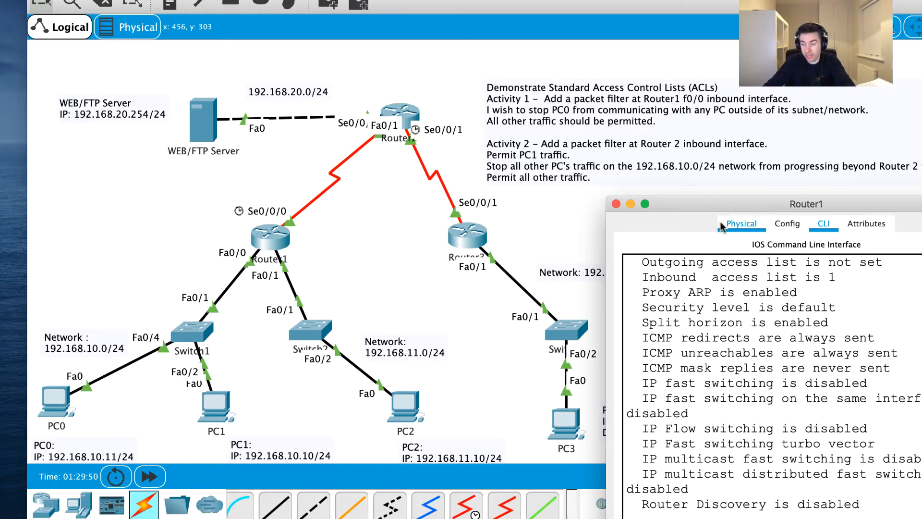
text(conf t)
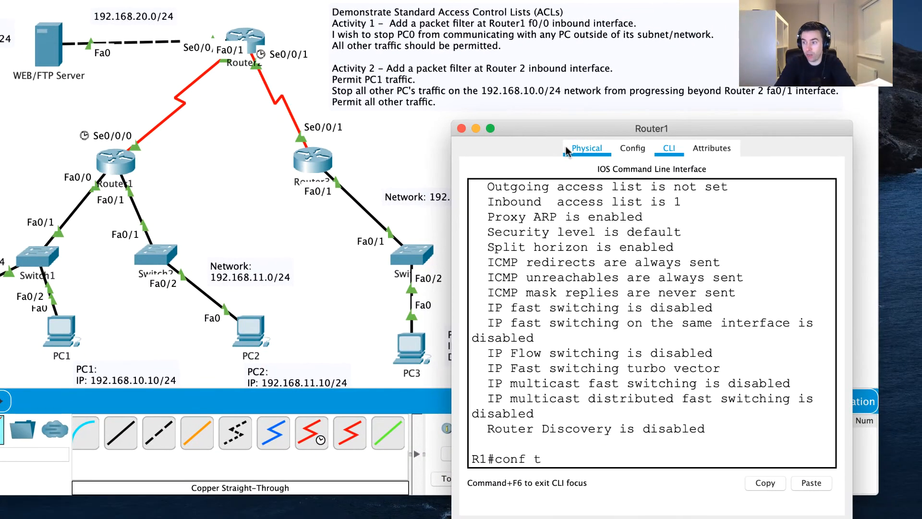
key(Return)
text(int fa)
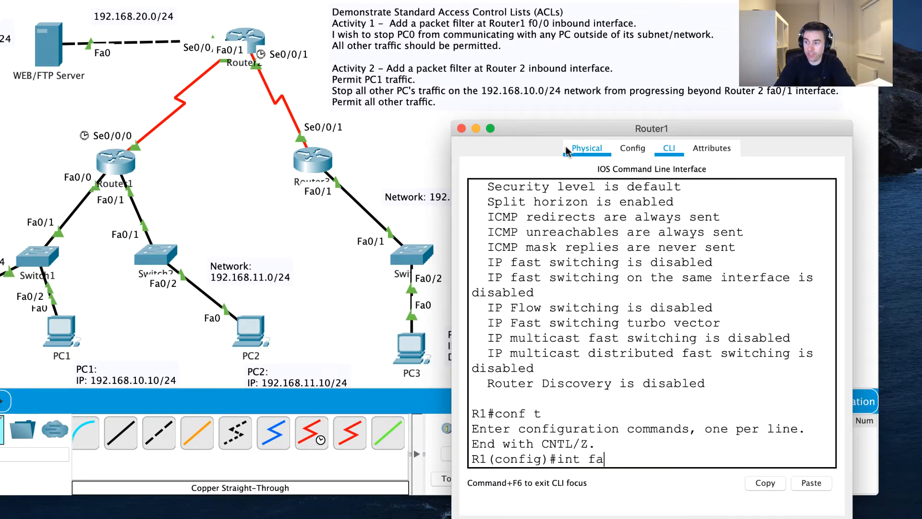
text(0/0)
key(Return)
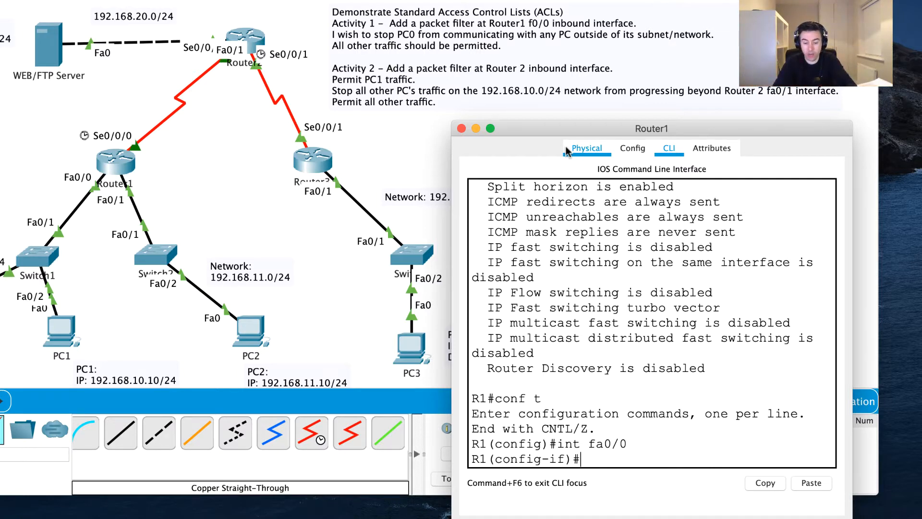
Display the running configuration from interface mode and copy FastEthernet0/0's "ip access-group 1 in" line.
text(do show)
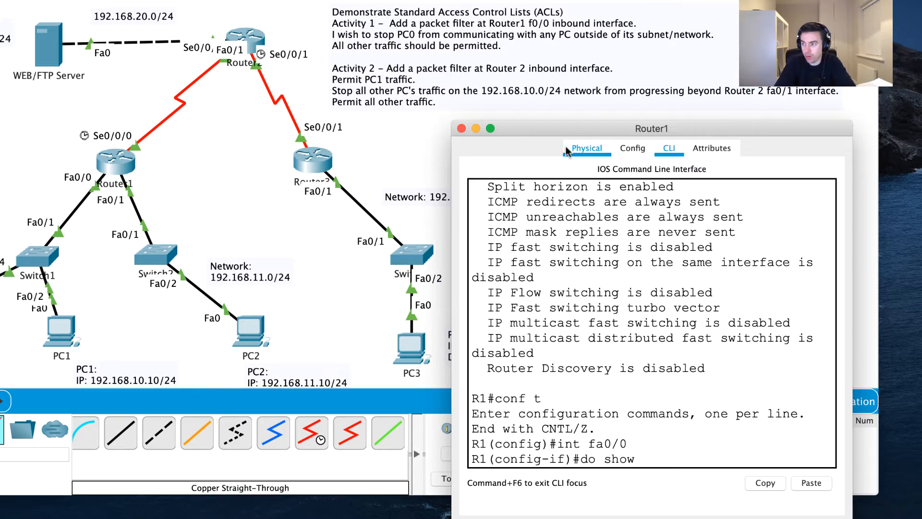
text( run)
key(Return)
key(space)
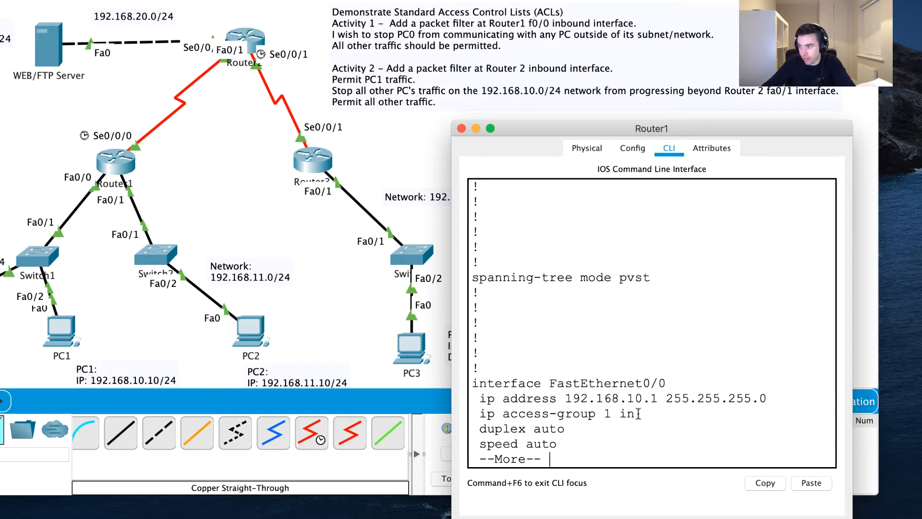
drag(636, 414, 479, 413)
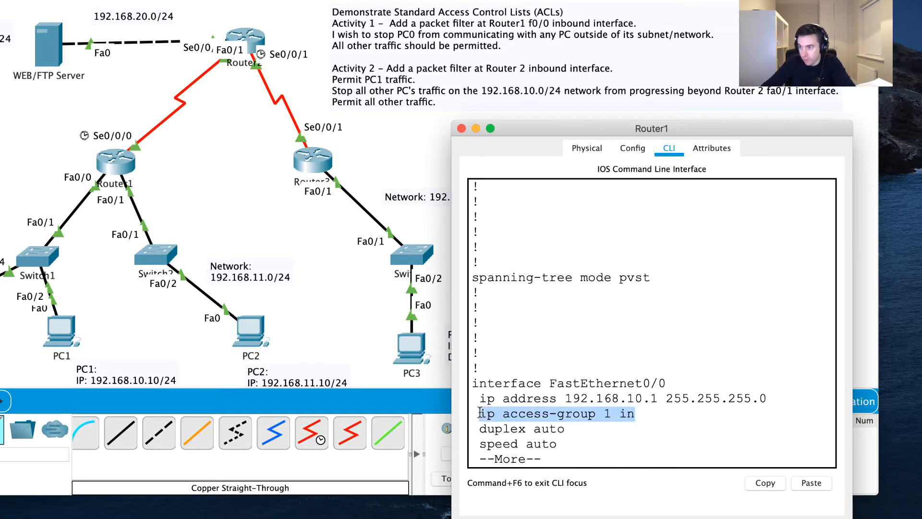
click(771, 483)
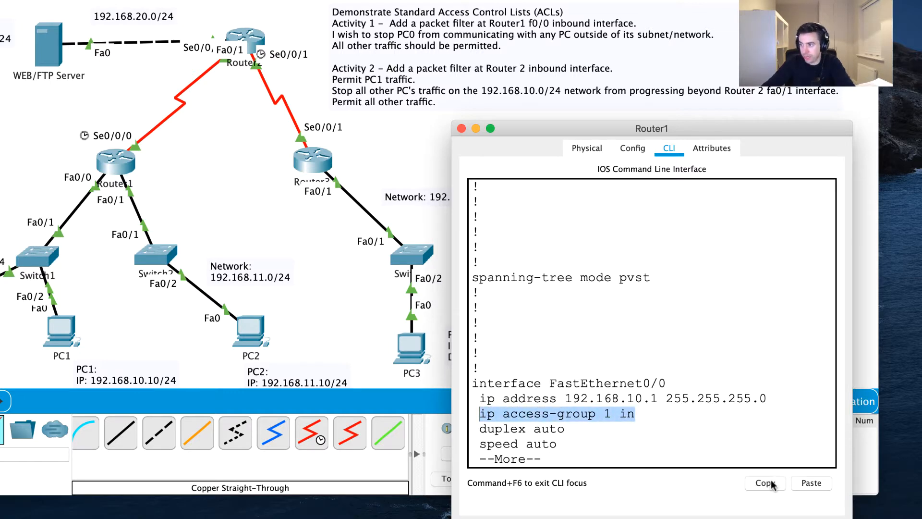
key(ctrl+c)
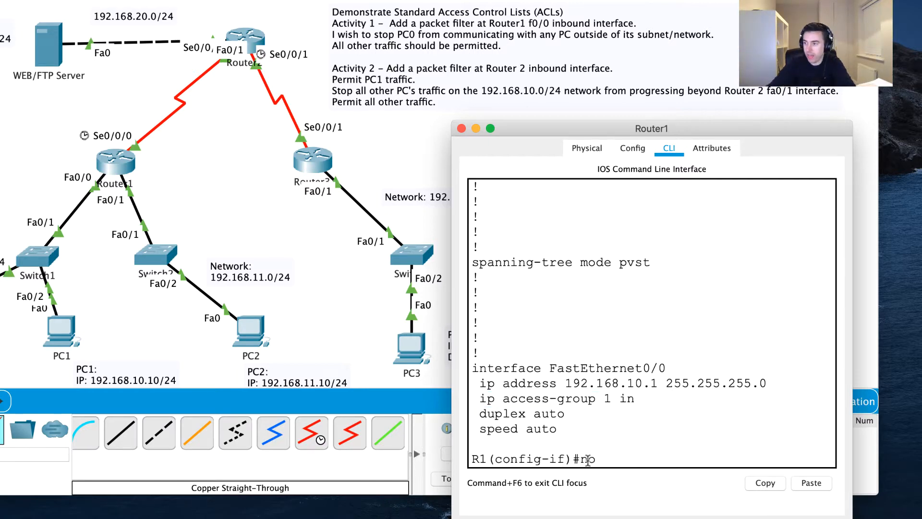
Remove the filter from fa0/0 with no ip access-group 1 in, reusing the copied line.
text(no)
click(811, 483)
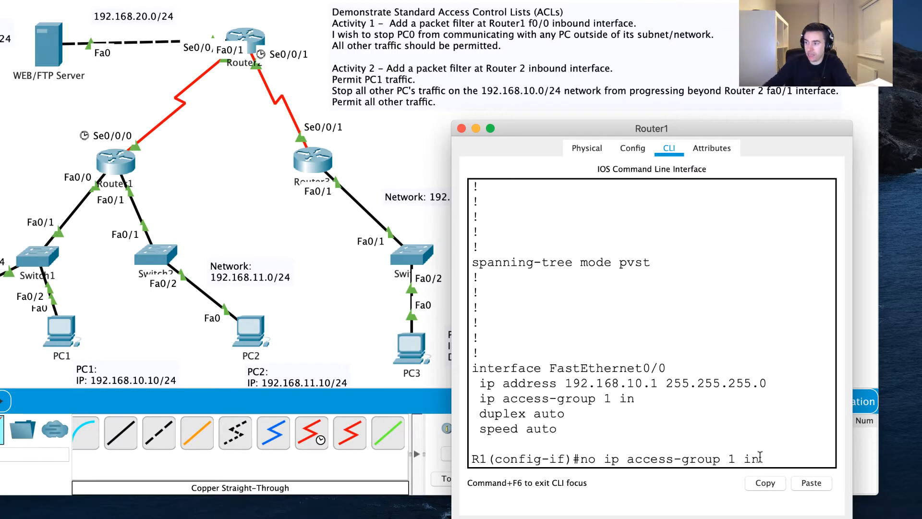
key(Return)
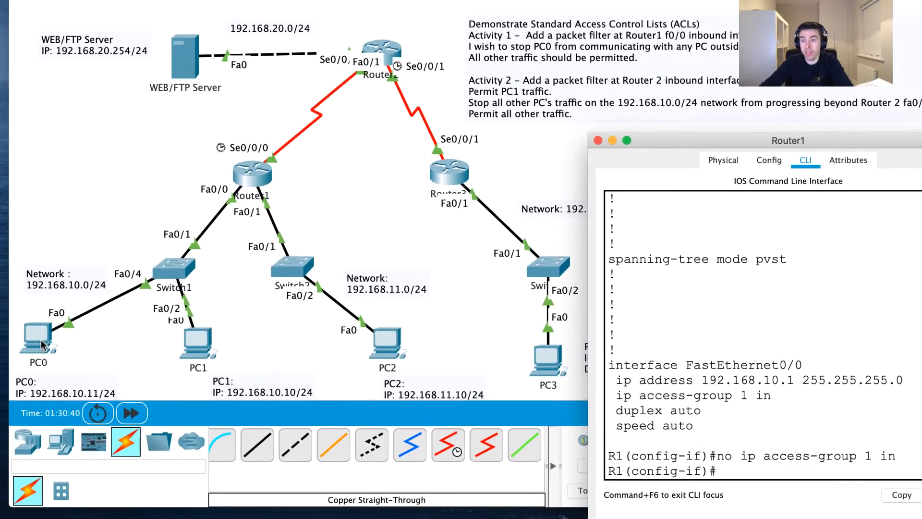
Ping the WEB/FTP server at 192.168.20.254 from PC0's command prompt, and close the PC0 window.
click(39, 340)
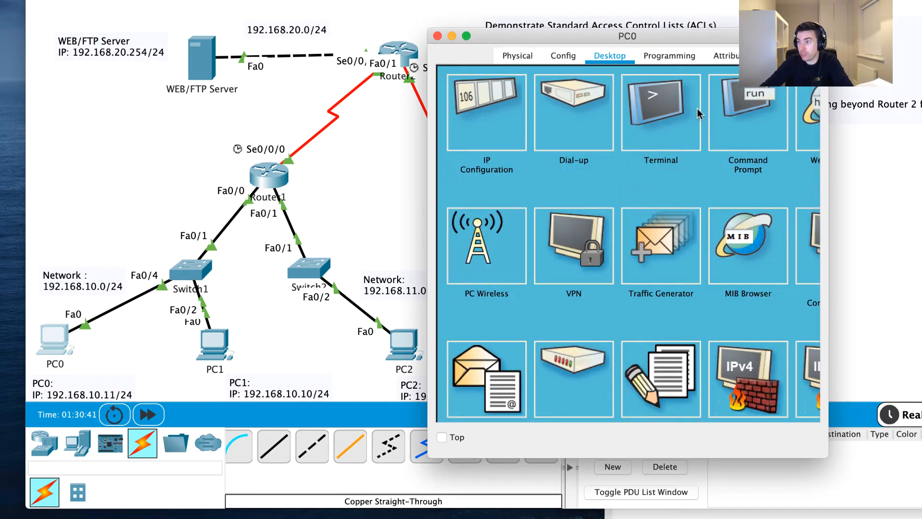
click(726, 106)
scroll(643, 298, down, 5)
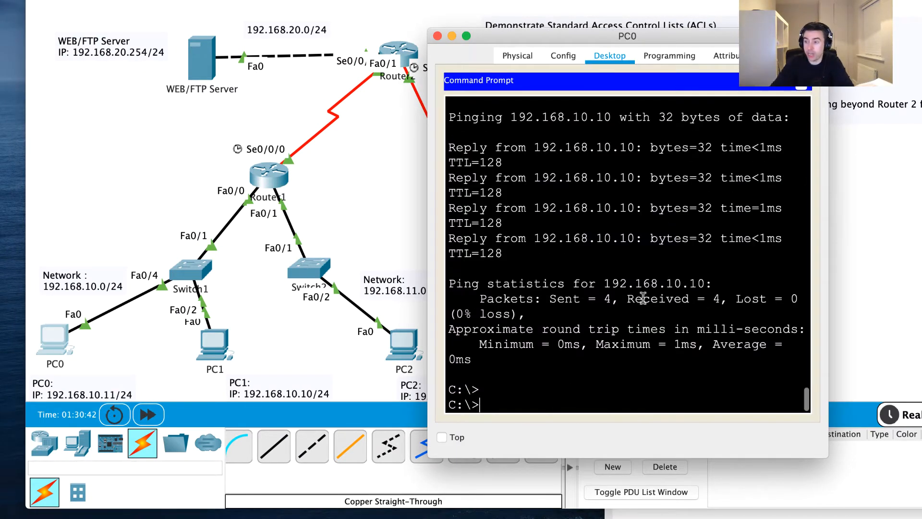
key(Up)
key(BackSpace)
key(BackSpace)
key(BackSpace)
key(BackSpace)
key(BackSpace)
text(20.254)
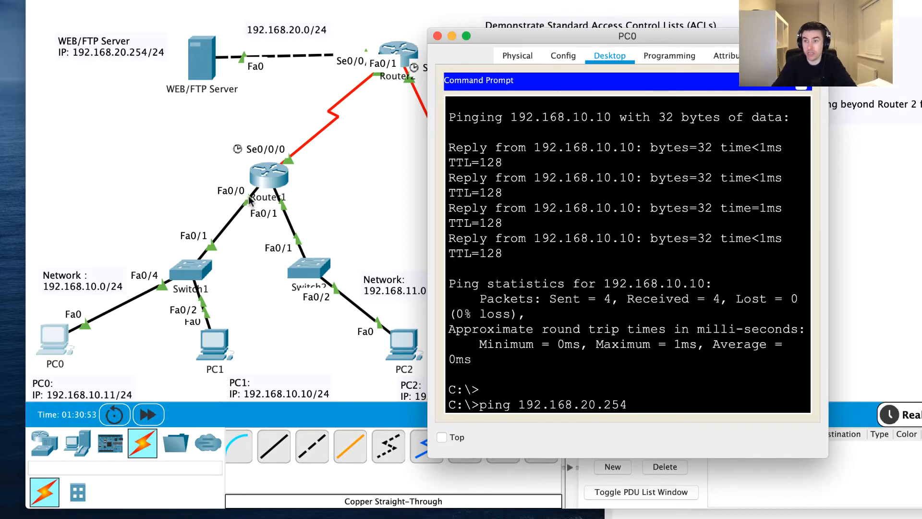
key(Return)
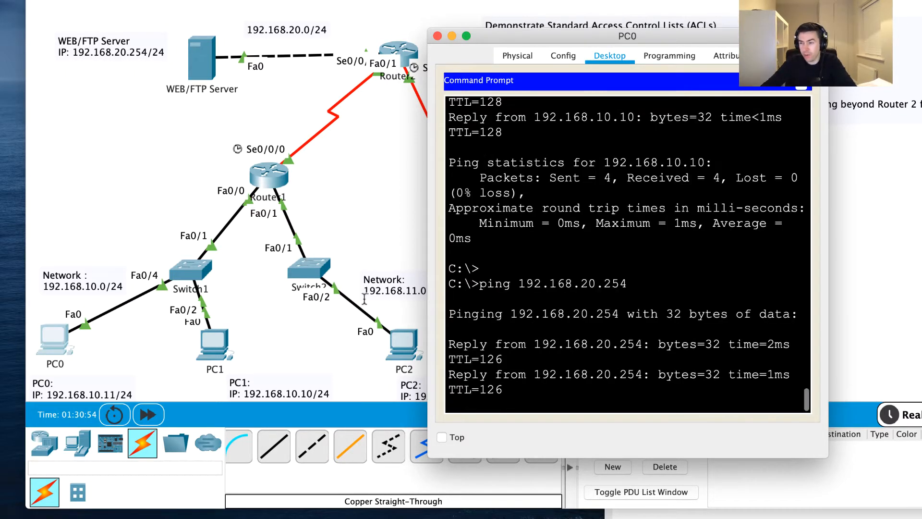
click(437, 36)
Return to Router1's privileged mode and display its access list with show access-lists 1.
click(270, 179)
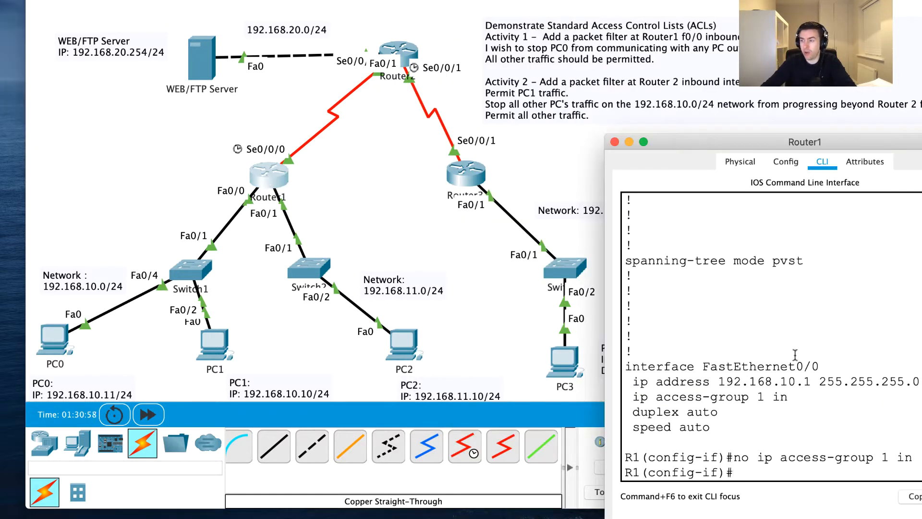
click(854, 354)
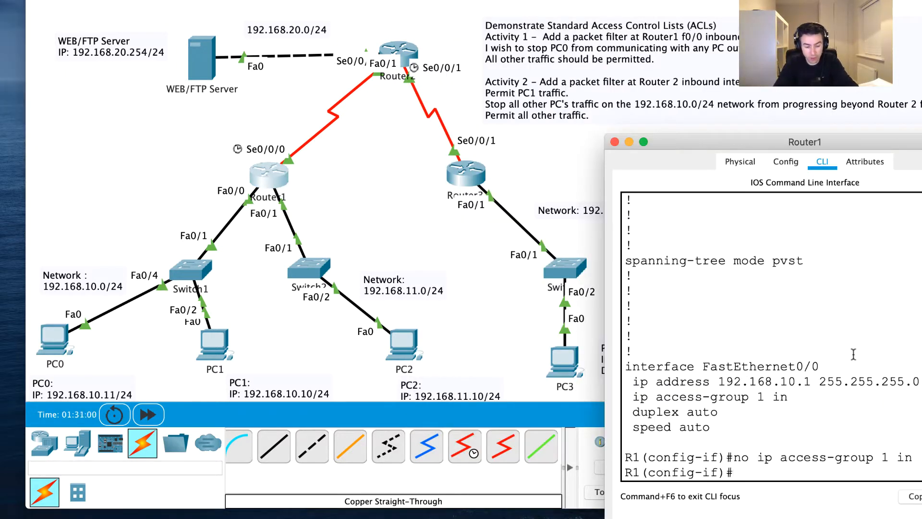
key(ctrl+z)
key(Return)
key(Return)
key(Return)
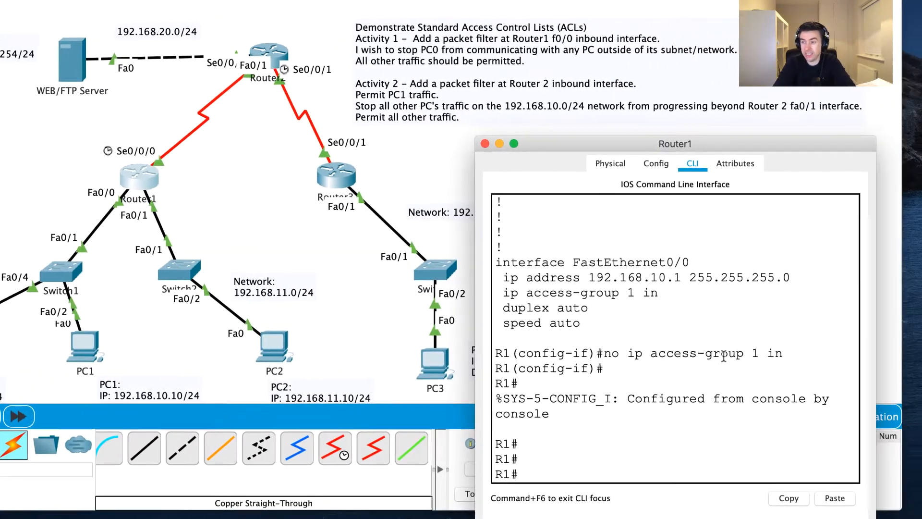
text(show acc)
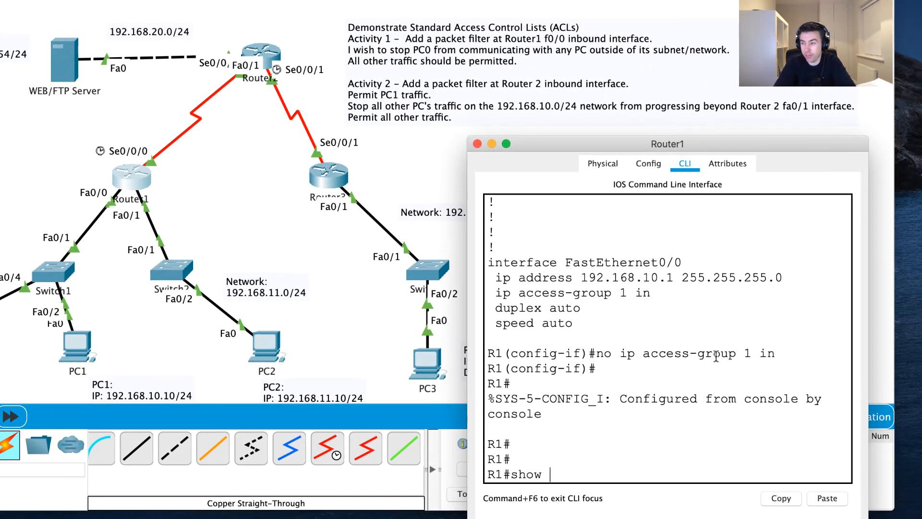
key(Tab)
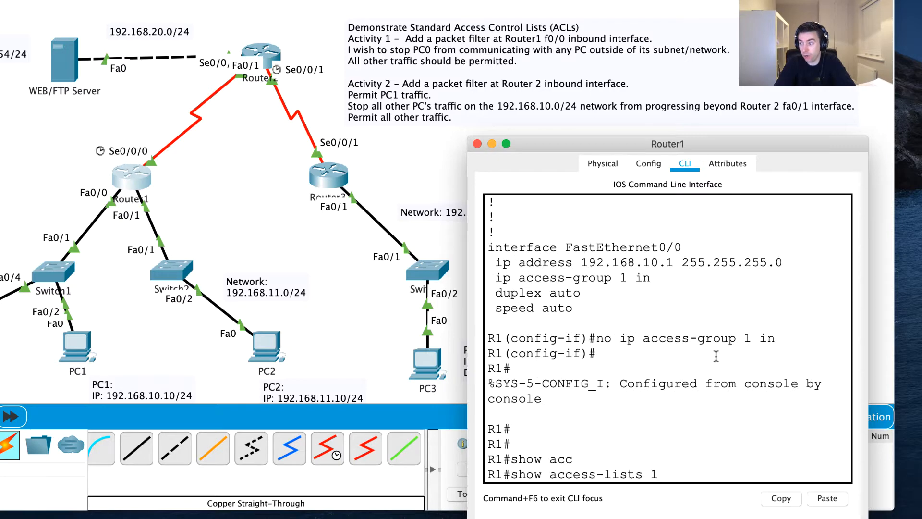
key(Return)
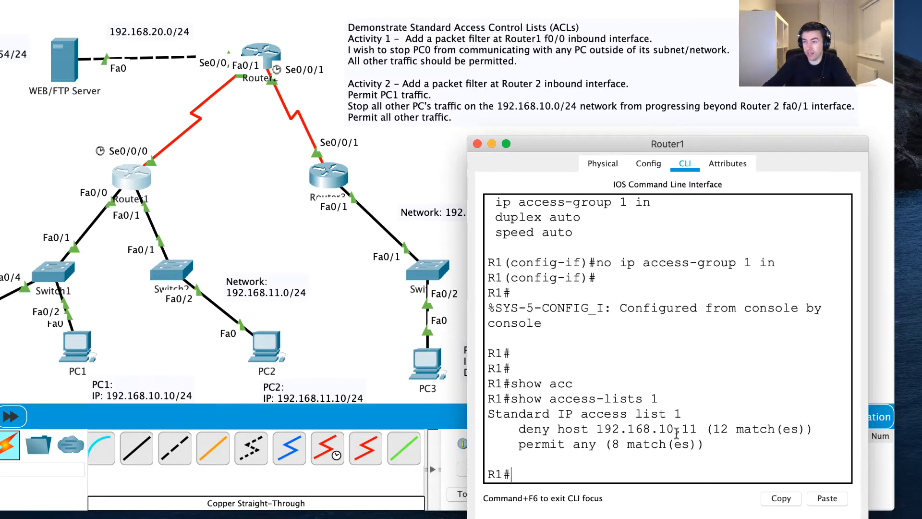
Delete access list 1 from Router1 in global configuration mode with no access-list 1.
text(conf t)
key(Return)
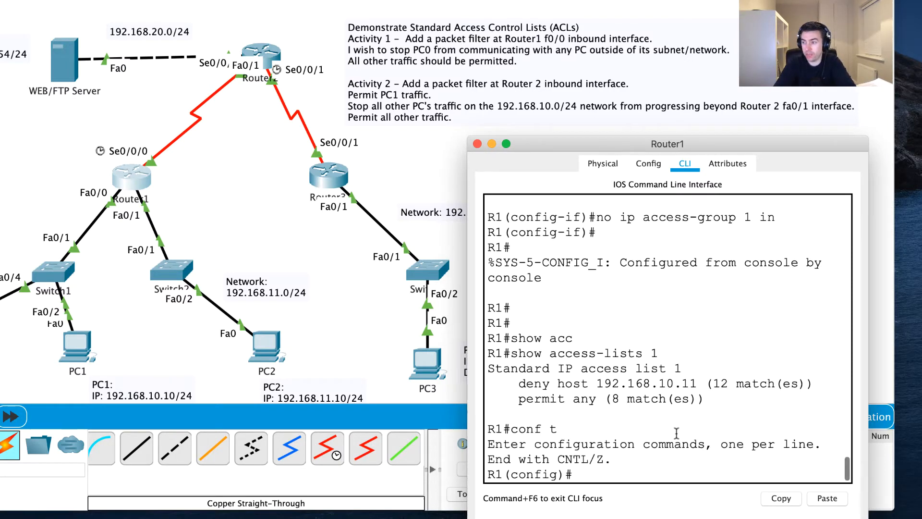
text(no acc)
key(Tab)
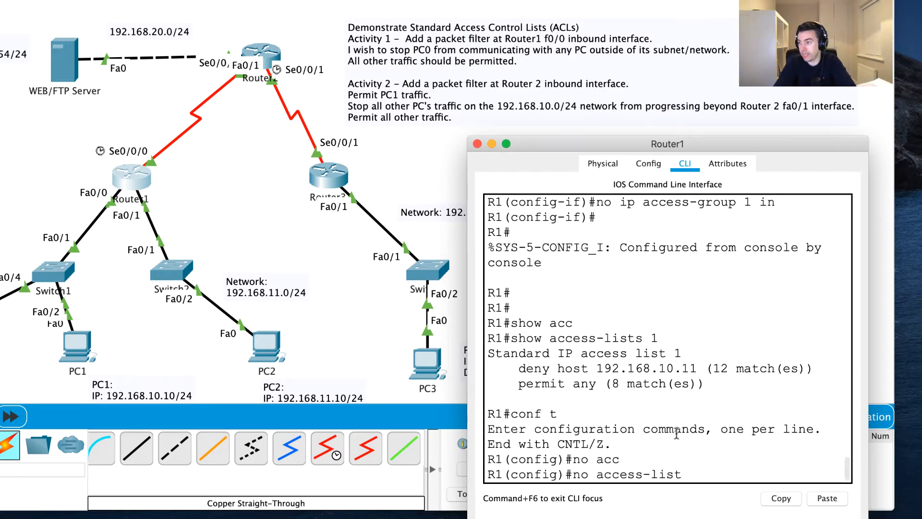
text(1)
key(Return)
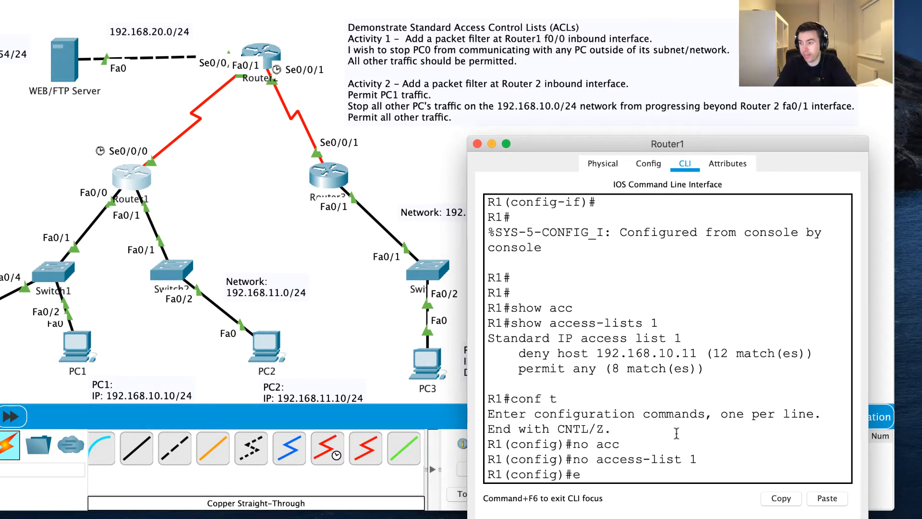
Leave Router1's global configuration mode, check its access lists with show access-lists, and close the Router1 window.
text(exit)
key(Return)
text(show acc)
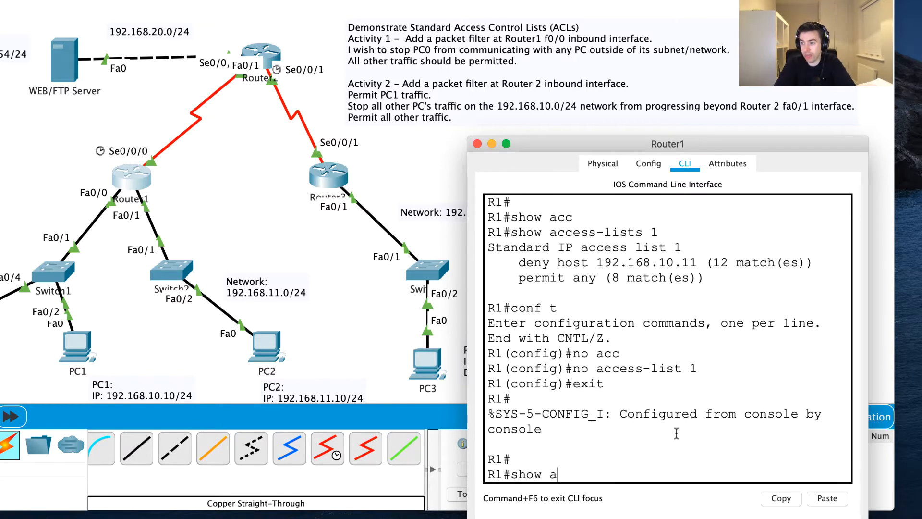
key(Tab)
key(Return)
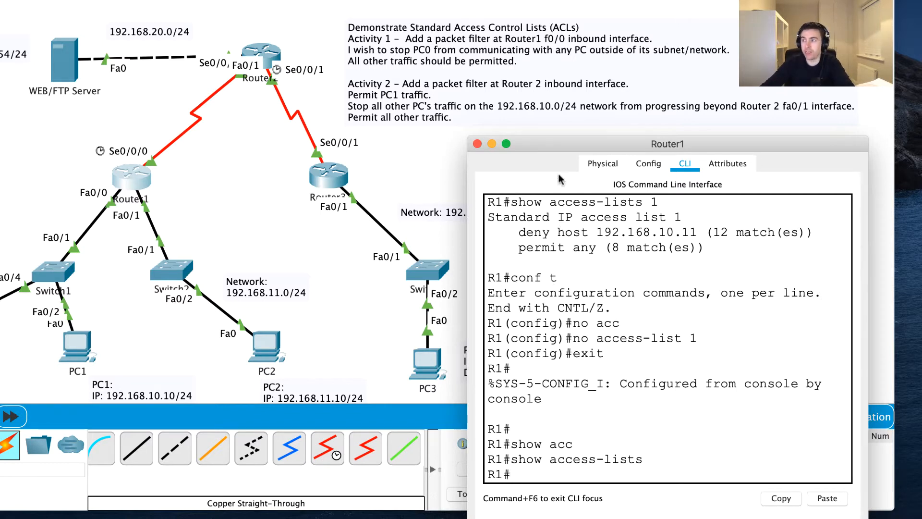
click(478, 144)
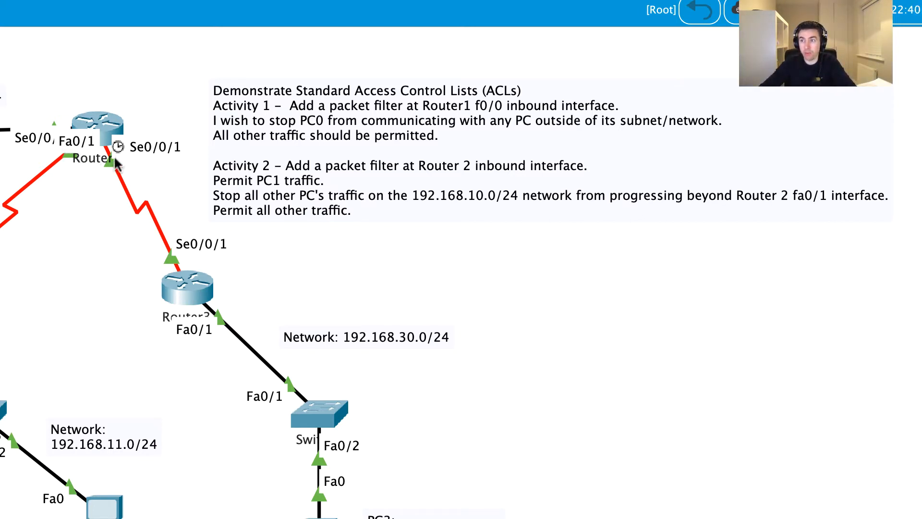
Append (s0/0/0) after "Router 2 inbound interface." in the Activity 2 heading of the topology note.
scroll(96, 152, right, 3)
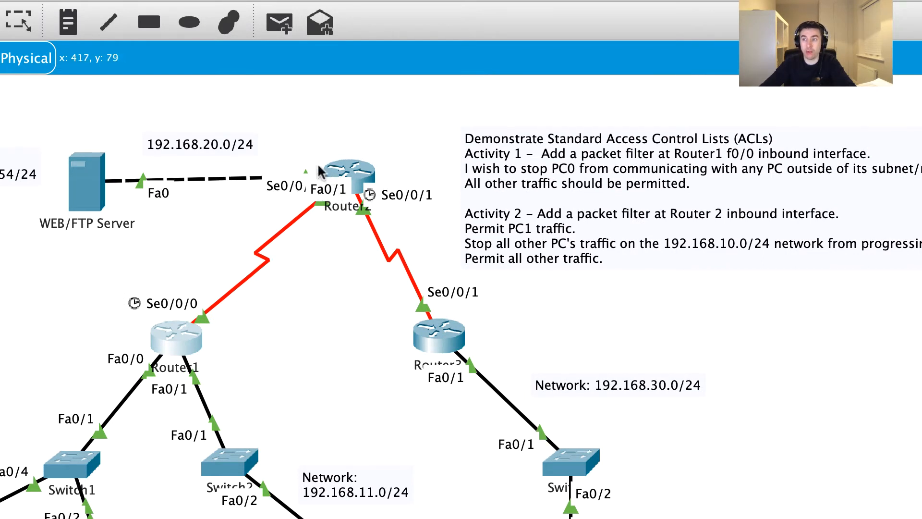
mouse_move(329, 179)
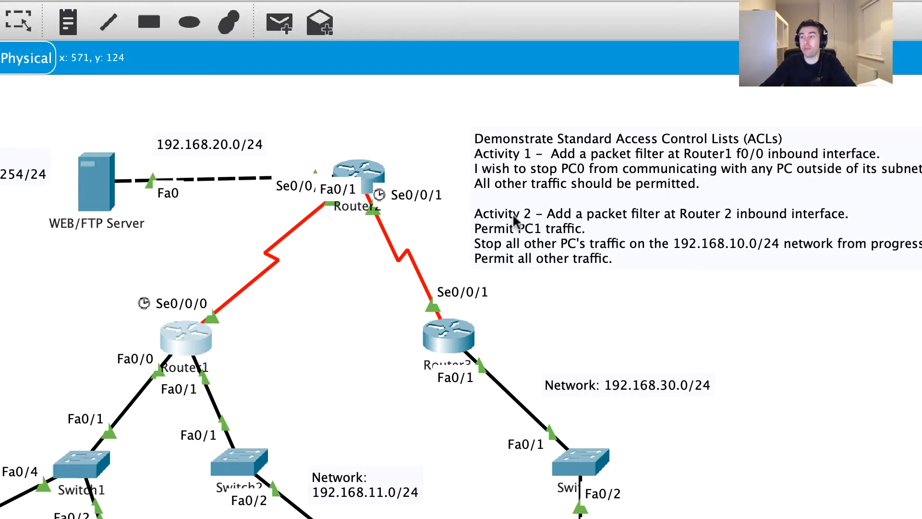
double_click(580, 214)
scroll(548, 285, down, 1)
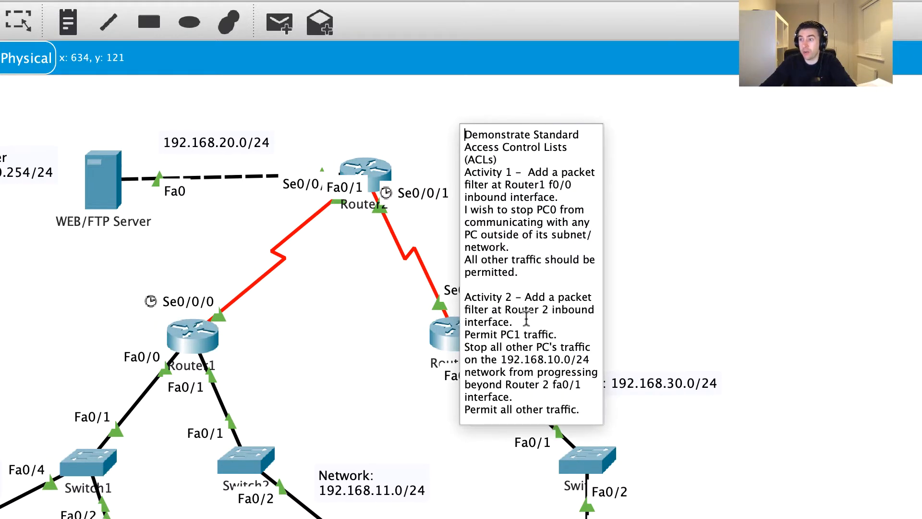
click(514, 323)
scroll(521, 323, left, 1)
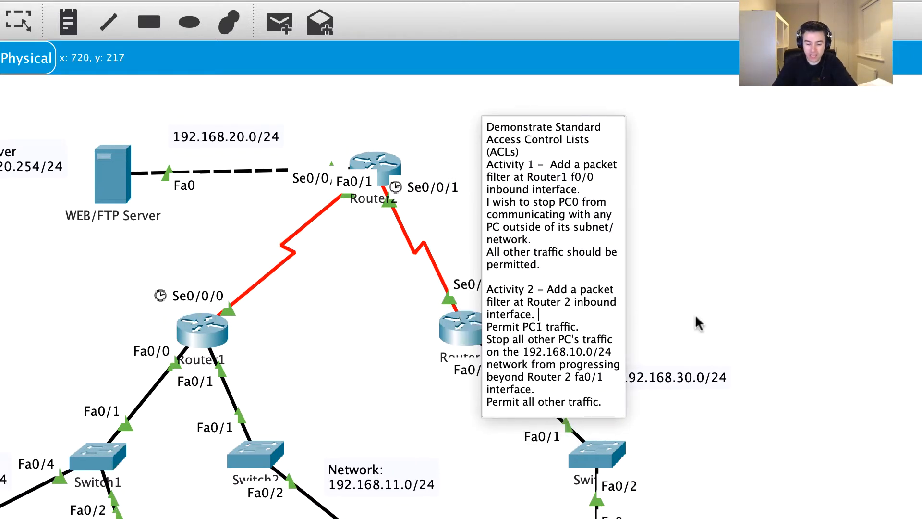
text((s0/0/0)
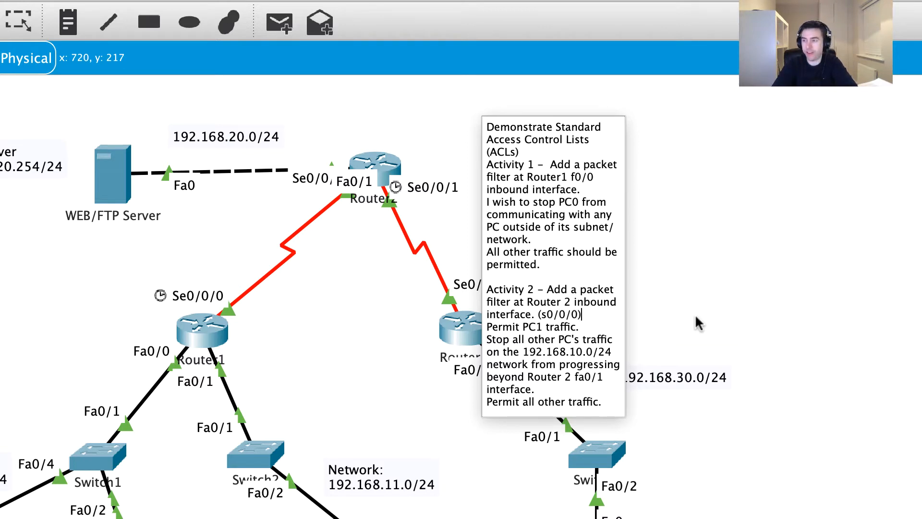
click(918, 367)
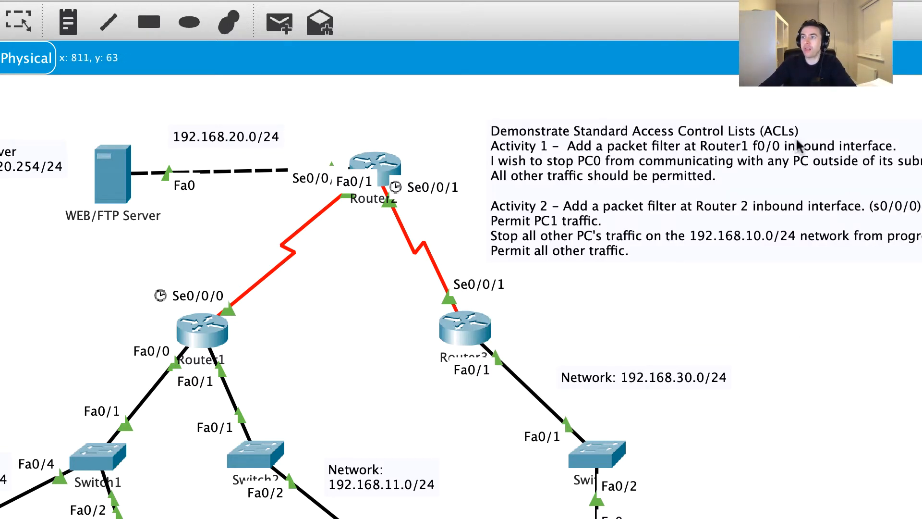
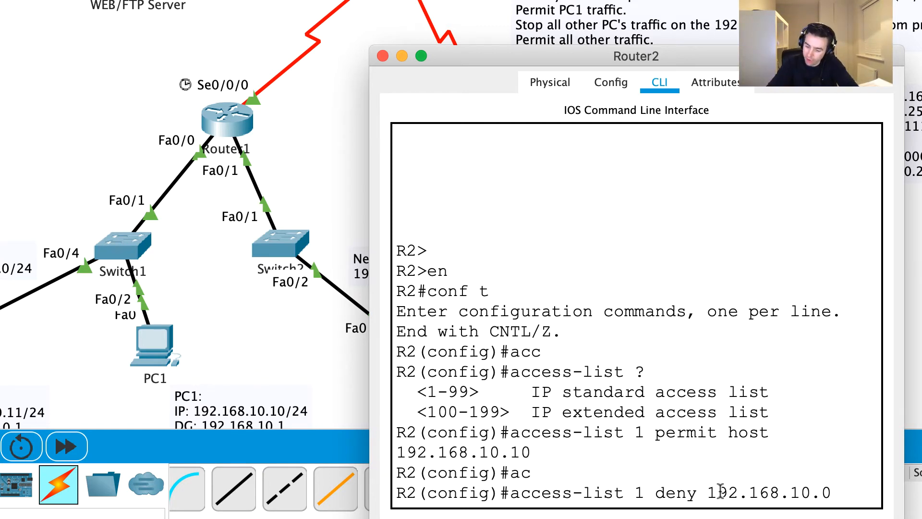
List the options after 192.168.10.0 in Router2's access-list 1 deny command and complete it with wildcard mask 0.0.0.255.
text(?)
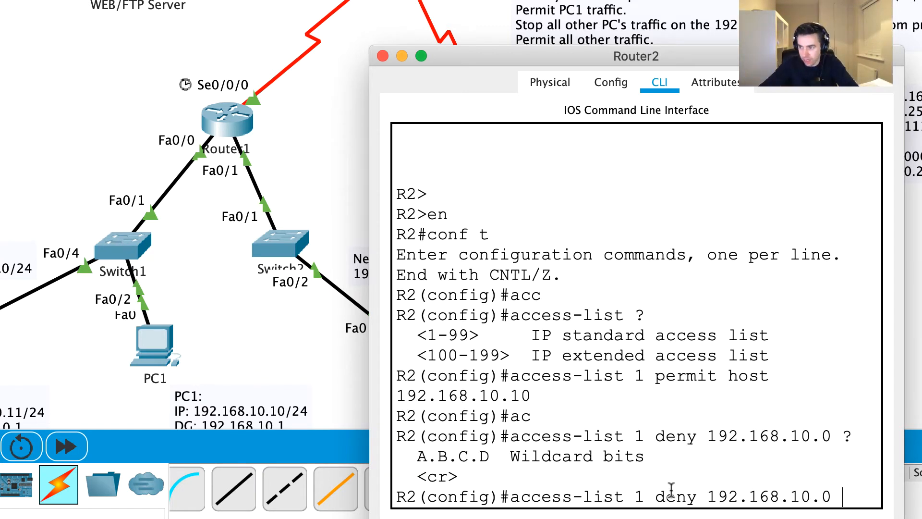
drag(643, 456, 417, 456)
click(855, 494)
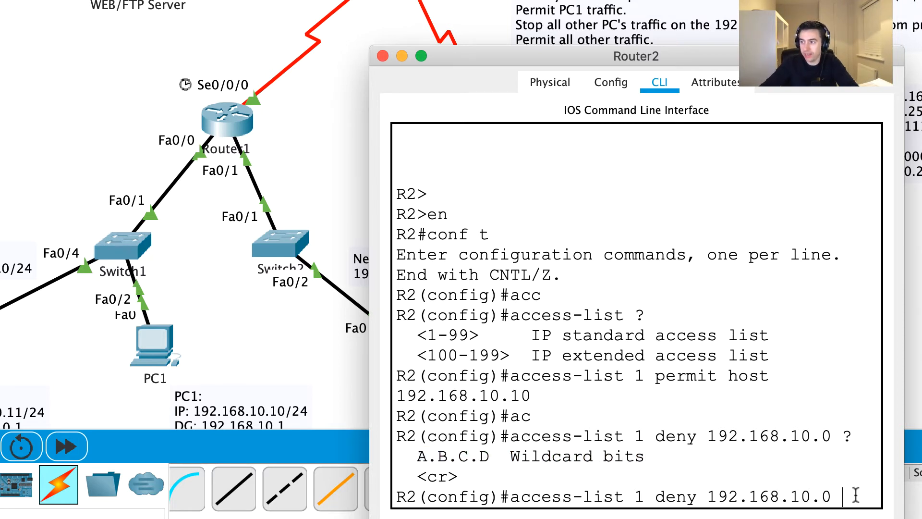
text(0)
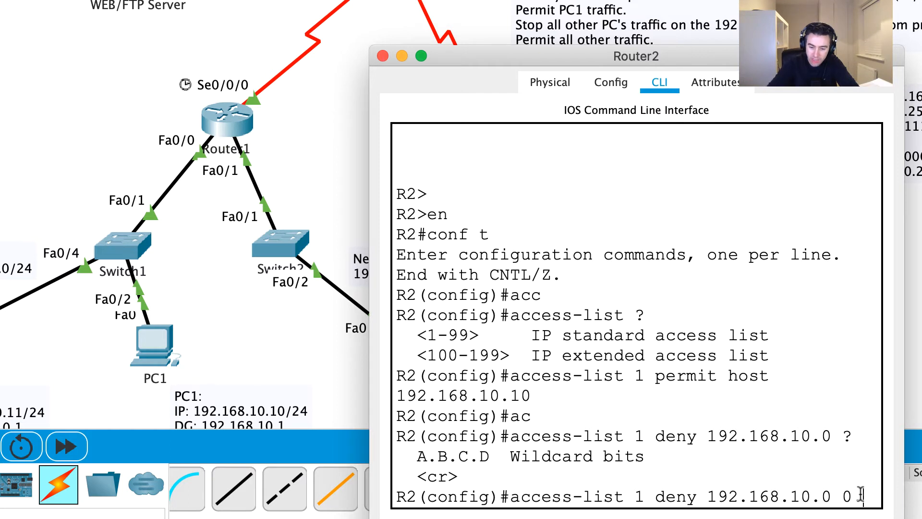
text(.0.0.2555)
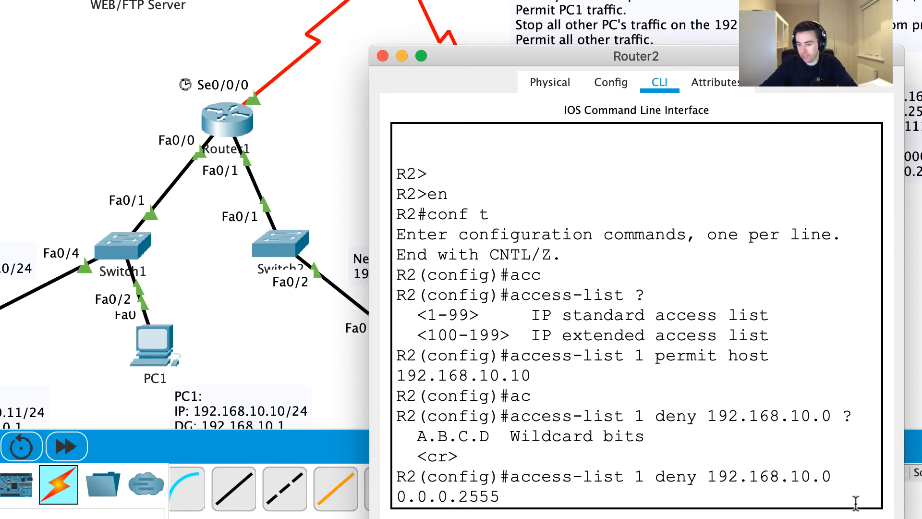
key(BackSpace)
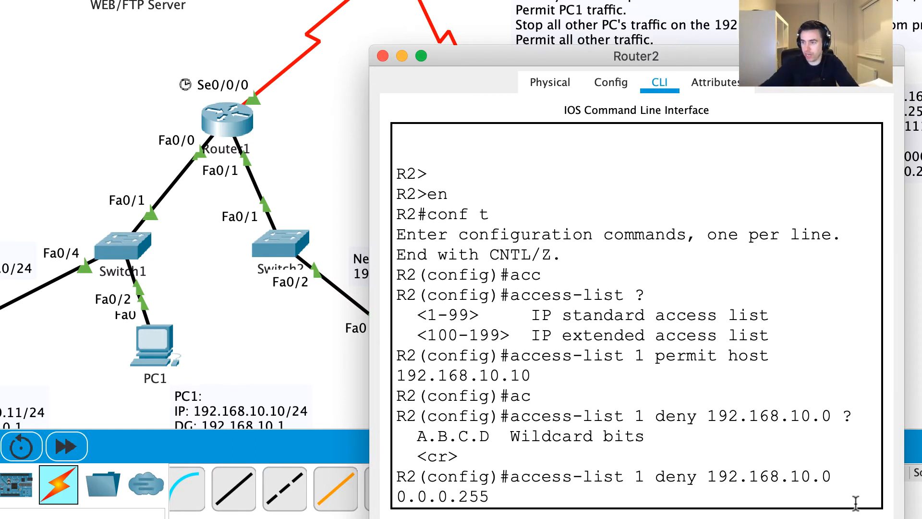
drag(903, 460, 921, 459)
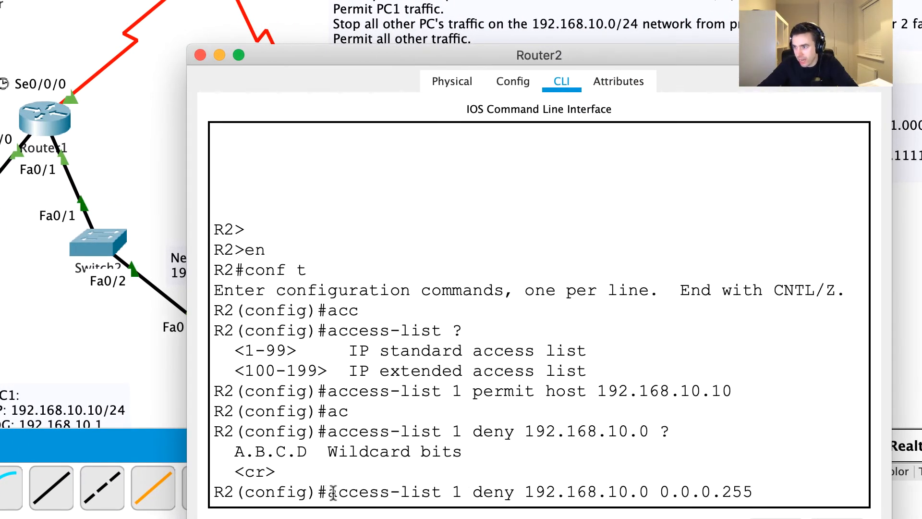
Review the parts of the unsubmitted deny command: list number, deny action, network address and wildcard mask.
drag(328, 491, 458, 491)
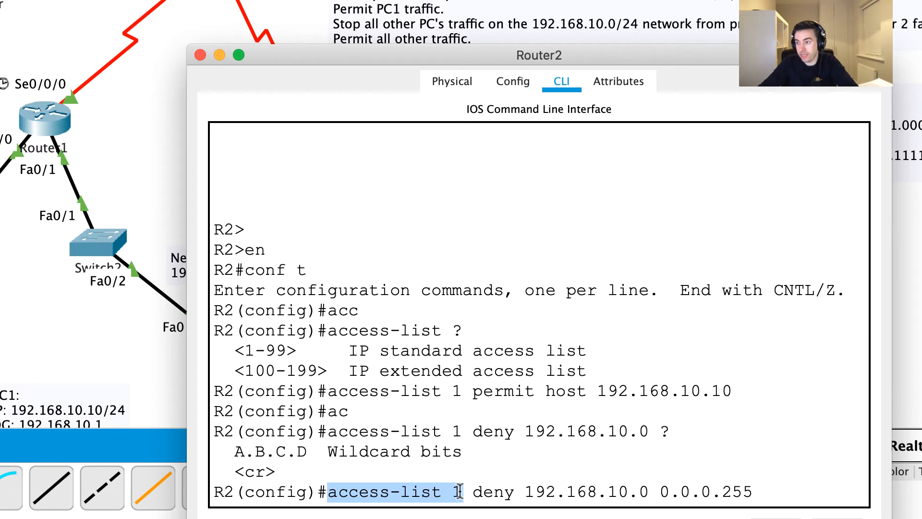
click(460, 491)
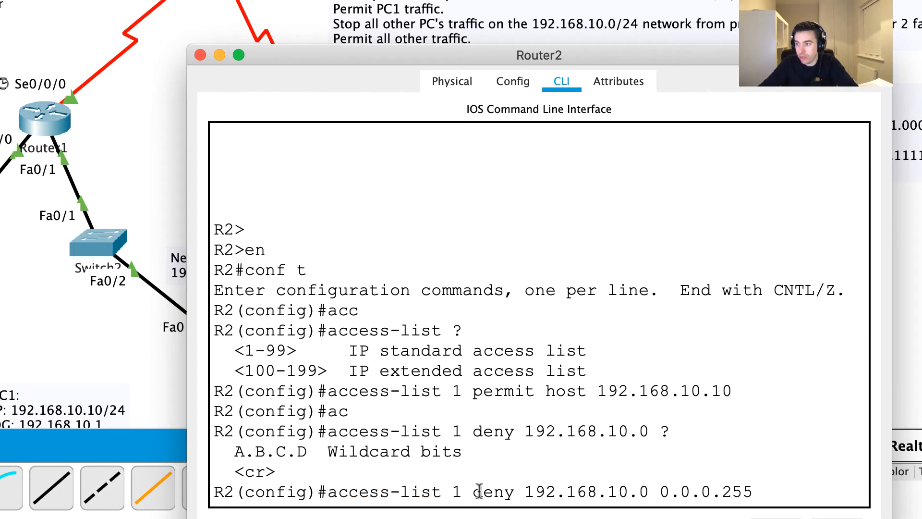
double_click(479, 491)
click(526, 492)
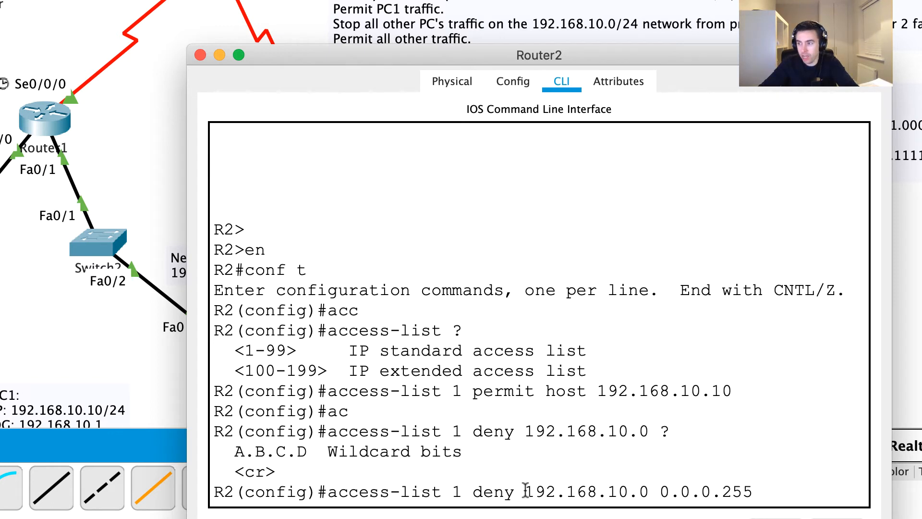
drag(526, 492, 648, 490)
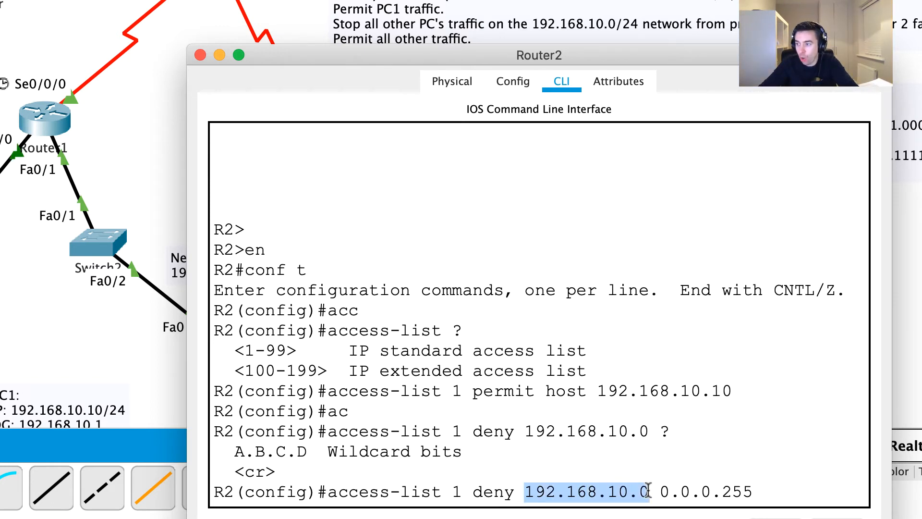
click(661, 491)
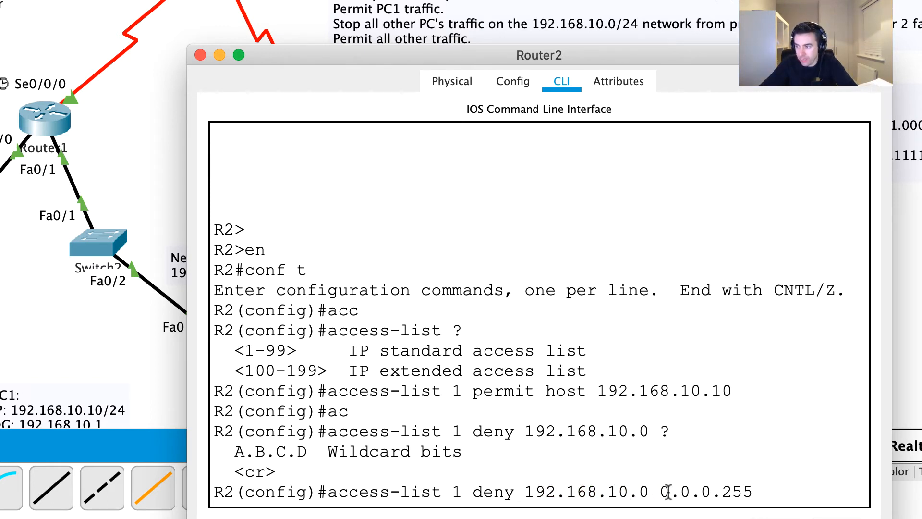
drag(661, 491, 772, 490)
click(772, 491)
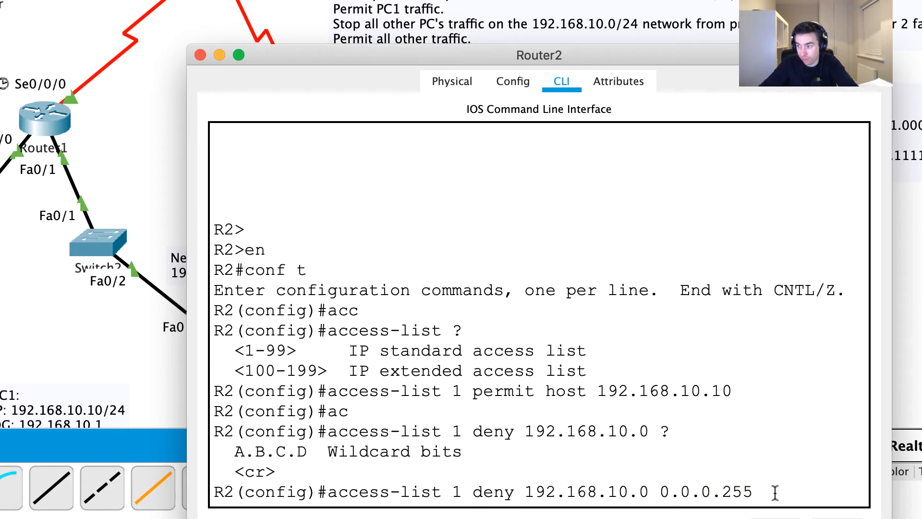
Compare each octet of wildcard mask 0.0.0.255 with the matching octet of network 192.168.10.0.
double_click(665, 492)
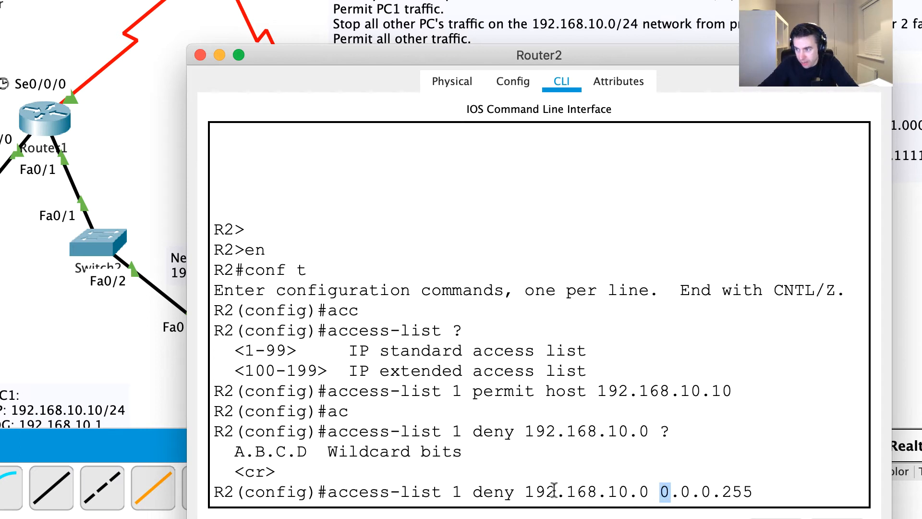
drag(556, 491, 523, 491)
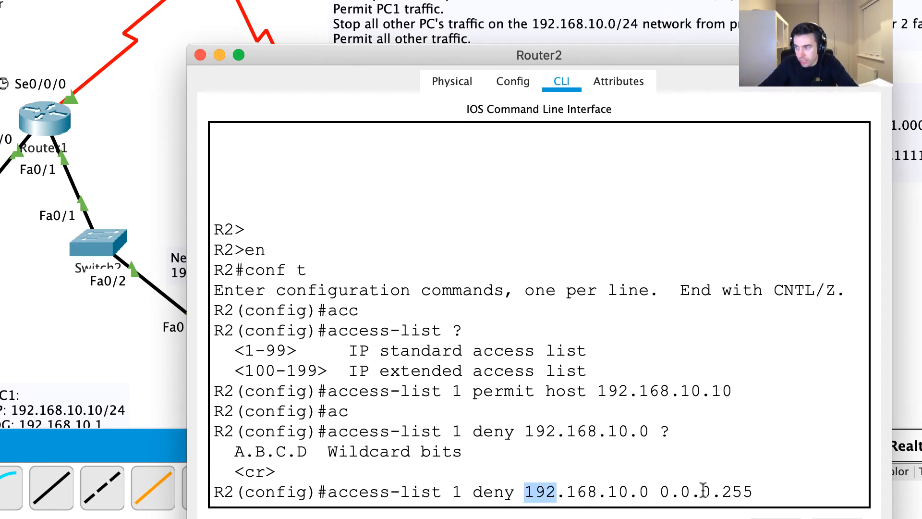
double_click(685, 491)
drag(597, 492, 571, 492)
double_click(706, 492)
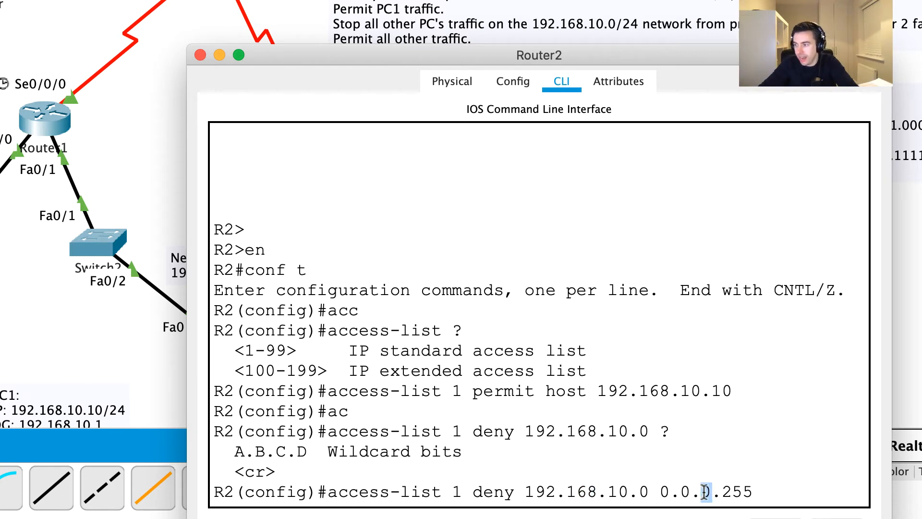
drag(627, 492, 609, 491)
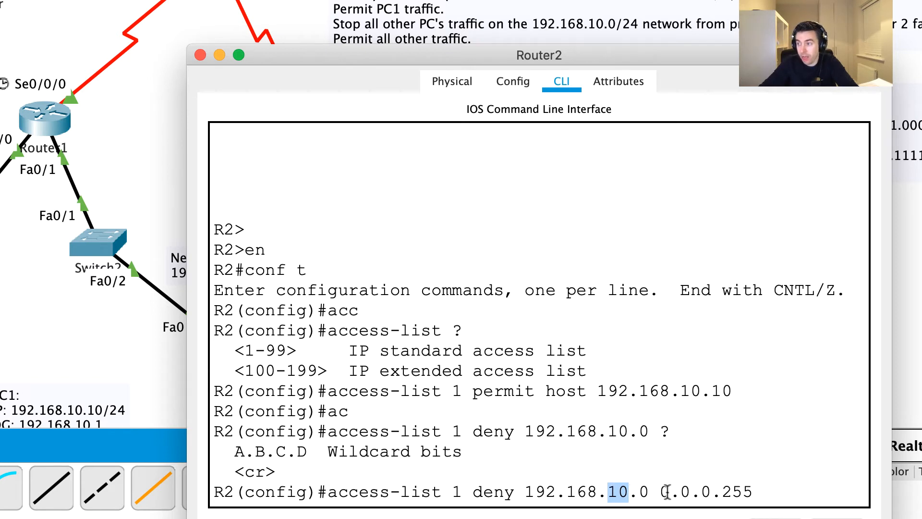
drag(753, 492, 724, 491)
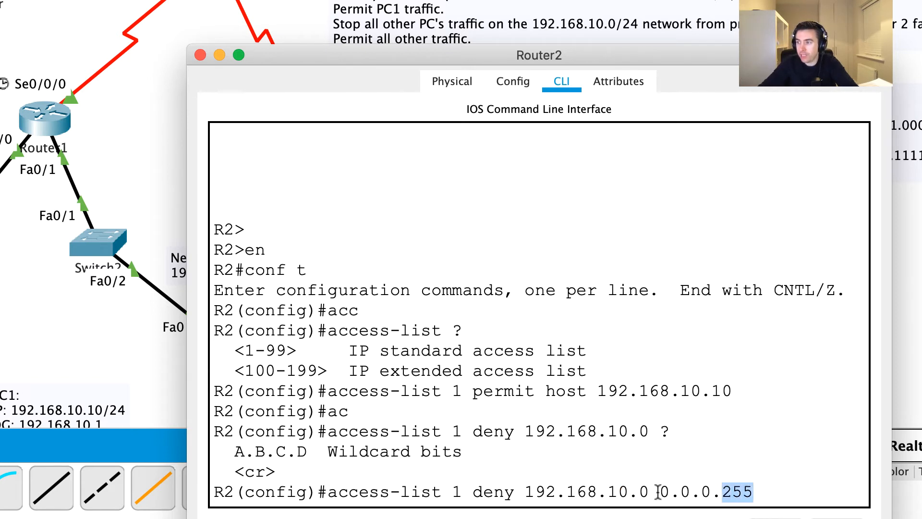
drag(649, 491, 643, 492)
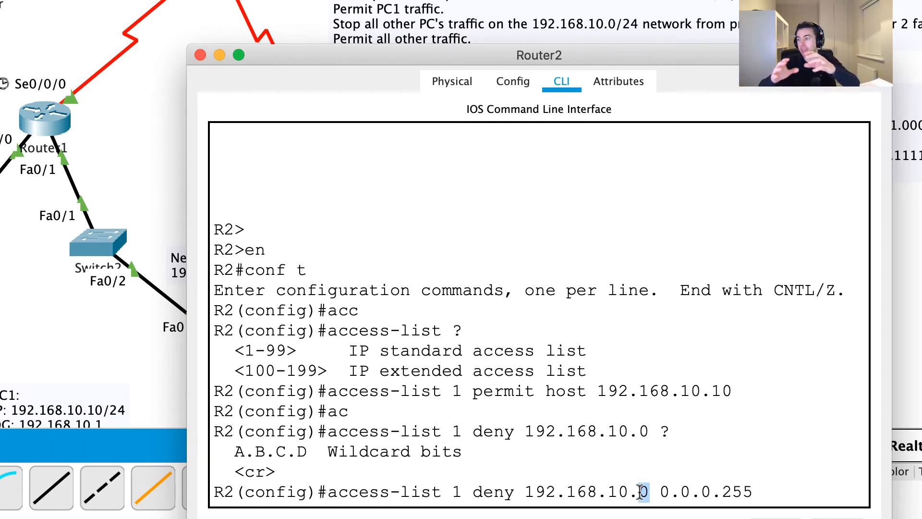
click(524, 492)
drag(524, 492, 624, 492)
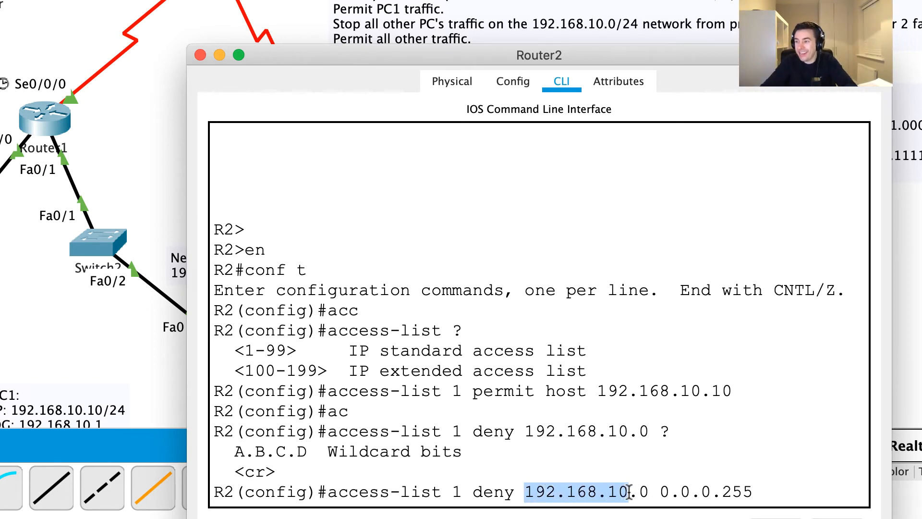
Submit access-list 1 deny 192.168.10.0 0.0.0.255 on Router2 and move its window aside from the topology.
click(764, 492)
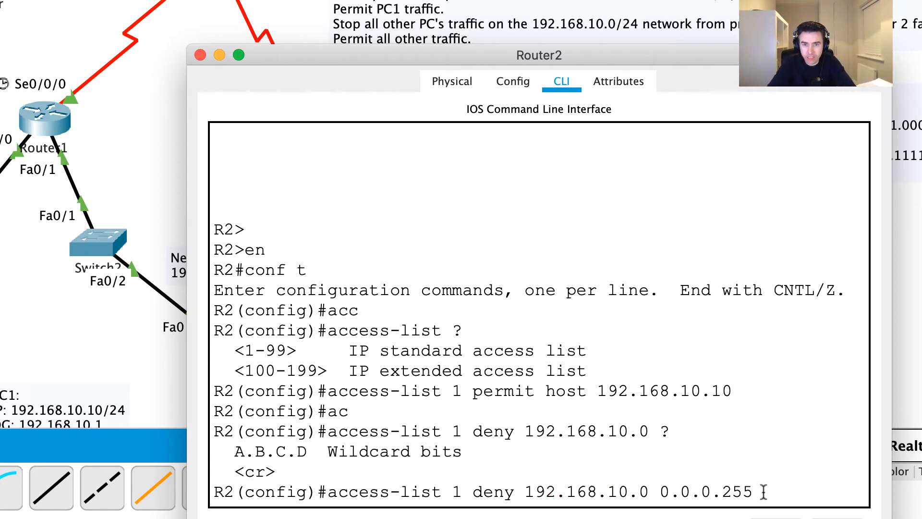
key(Return)
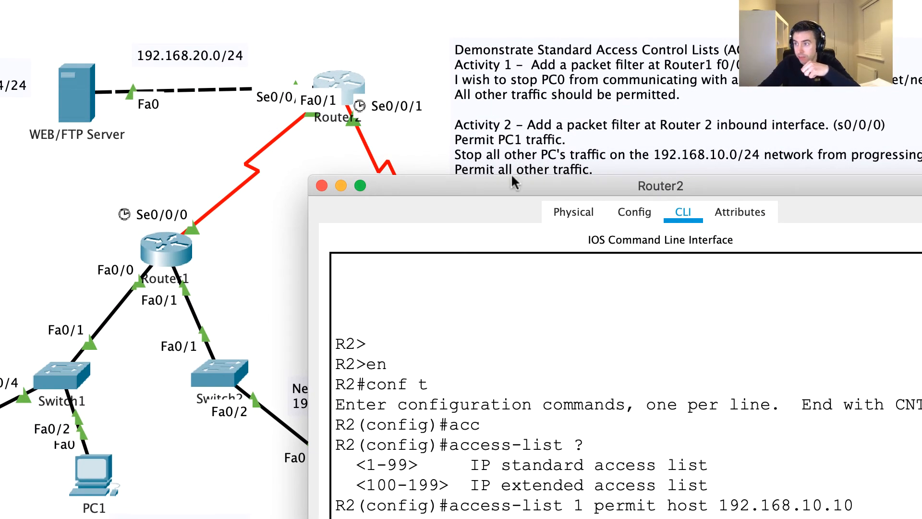
drag(511, 189, 815, 142)
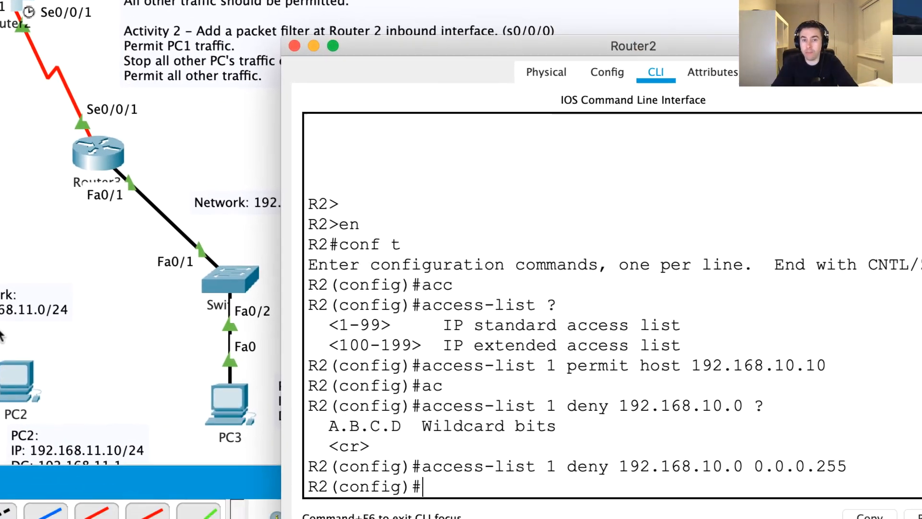
Add the entry access-list 1 permit any in Router2's global configuration.
text(acc)
key(Tab)
text(1)
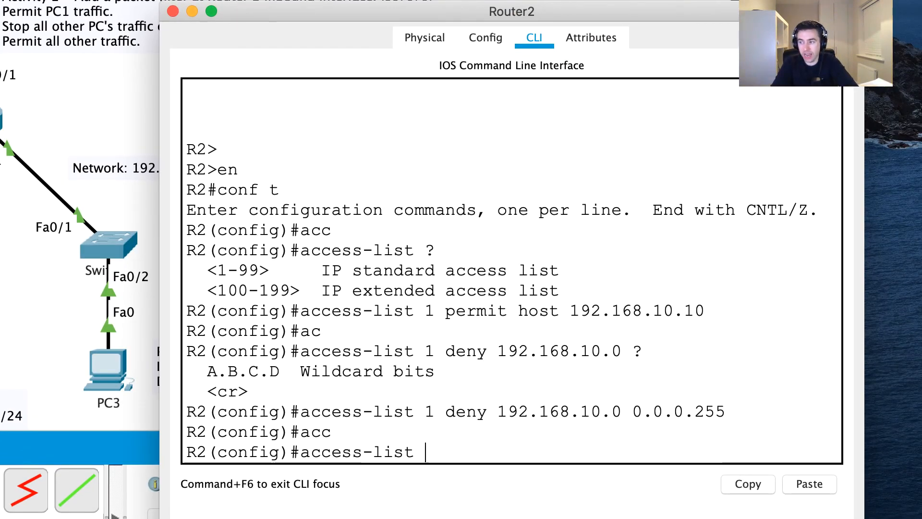
text( per)
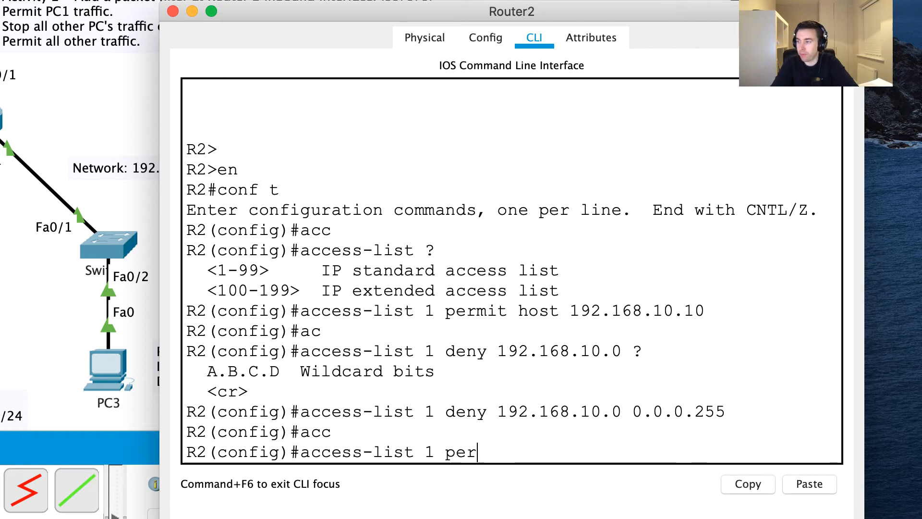
key(Tab)
text(an)
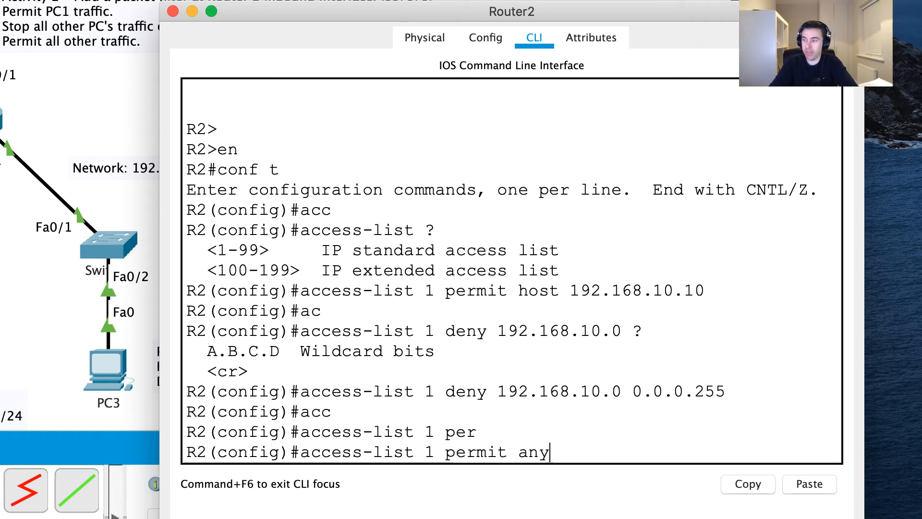
text(y)
key(Return)
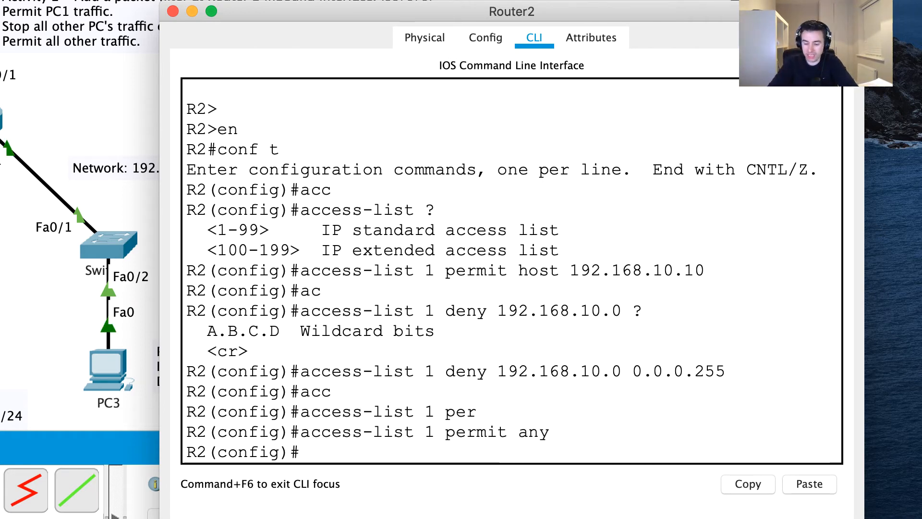
key(Return)
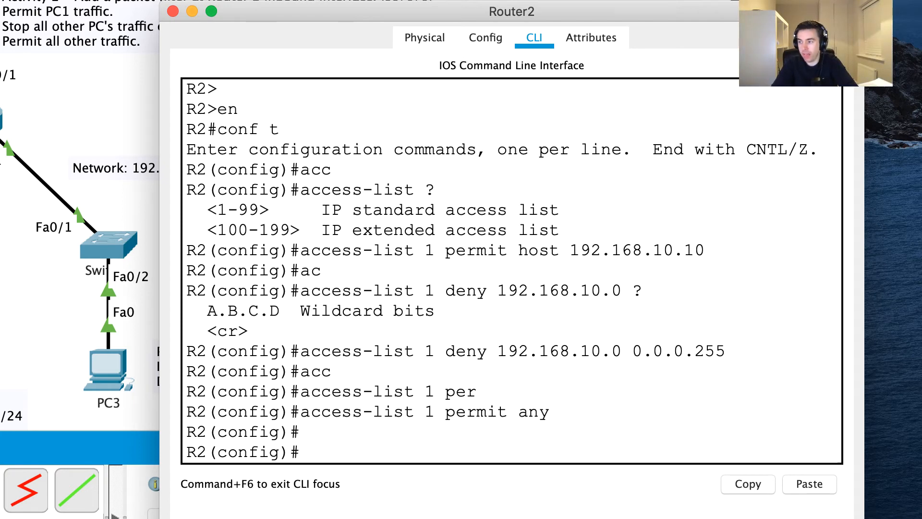
Exit Router2's configuration mode and show the entries of access list 1.
text(exit)
key(Return)
key(Return)
text(show)
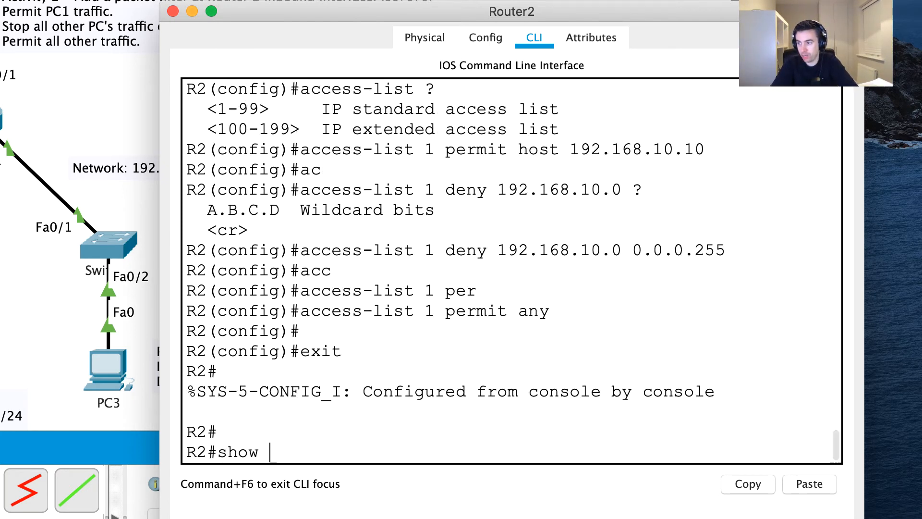
text( acc)
key(Tab)
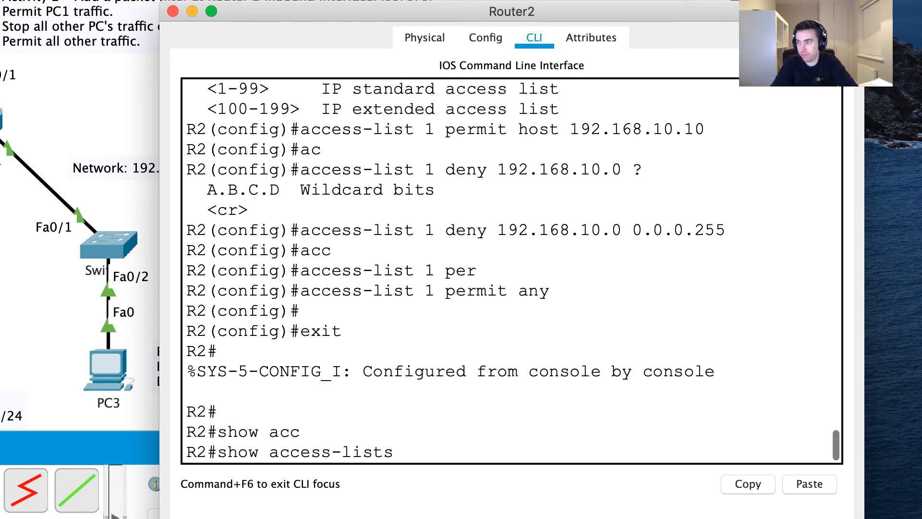
text(1)
key(Return)
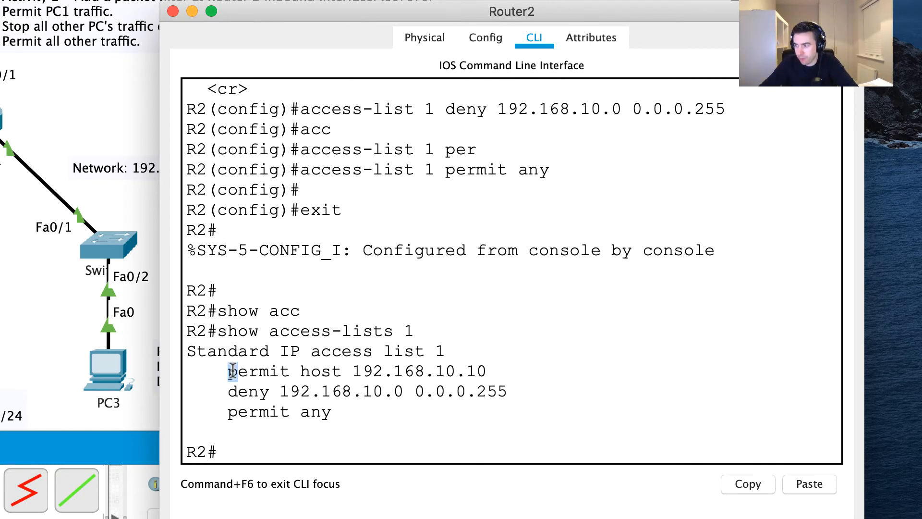
Go through the listed entries of access list 1: permit host 192.168.10.10, deny 192.168.10.0 0.0.0.255 and permit any.
drag(228, 371, 499, 374)
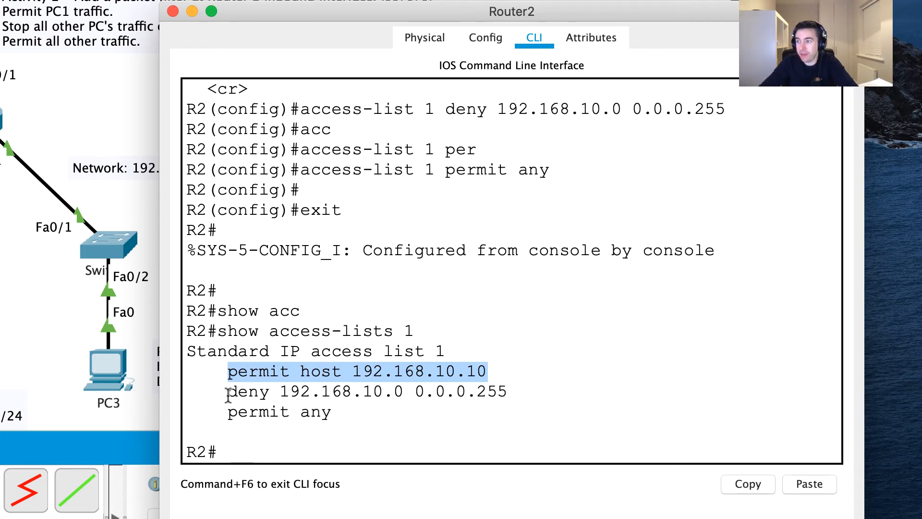
drag(228, 391, 517, 390)
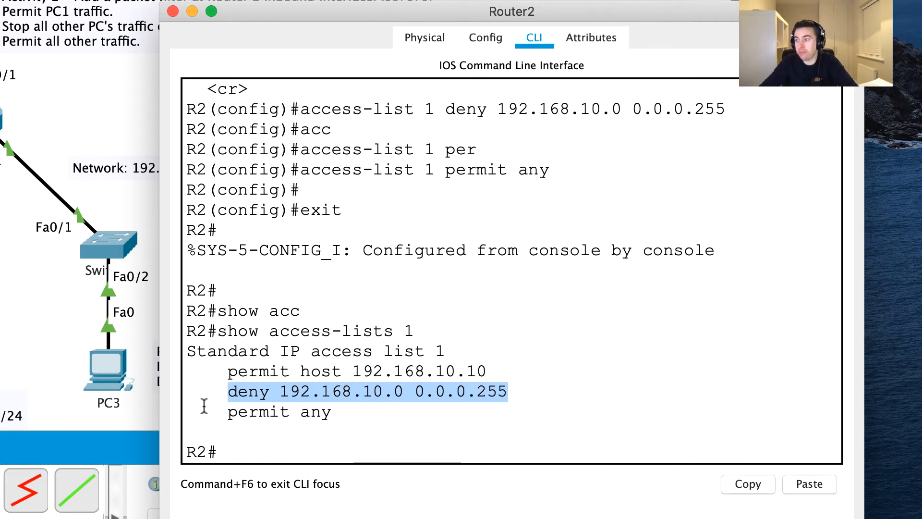
drag(219, 412, 334, 412)
click(347, 401)
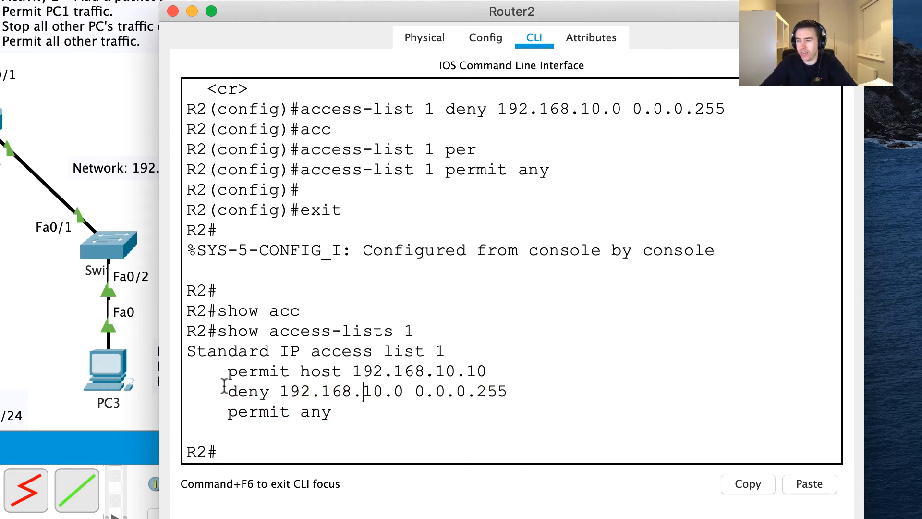
Compare the order of the permit host 192.168.10.10 entry and the deny 192.168.10.0 entry in access list 1.
drag(225, 392, 522, 397)
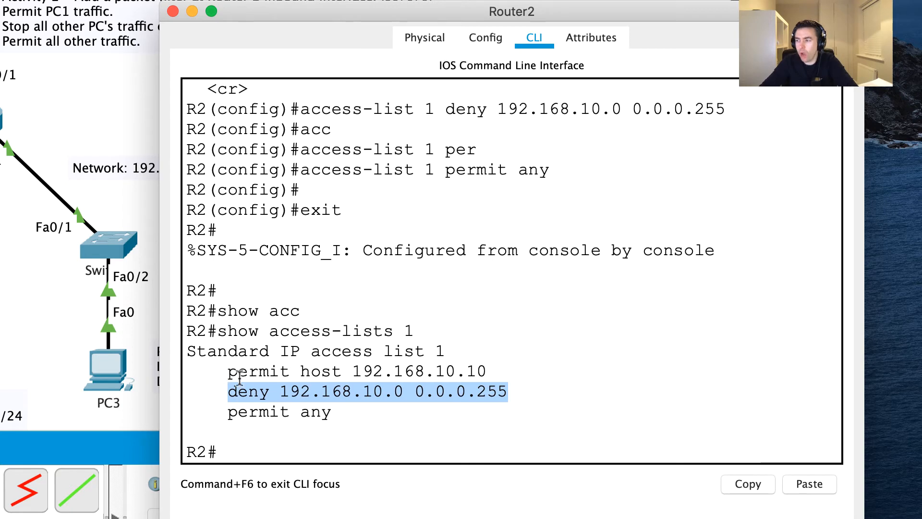
drag(253, 371, 501, 374)
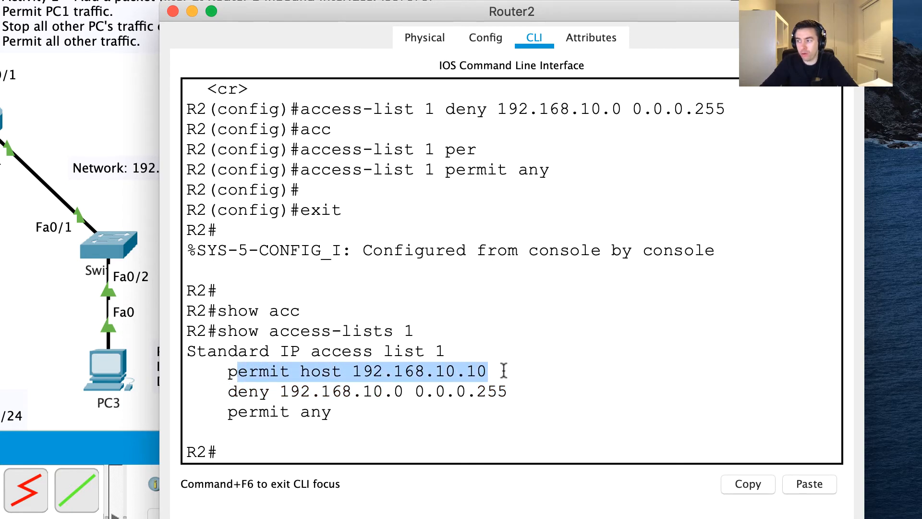
click(504, 391)
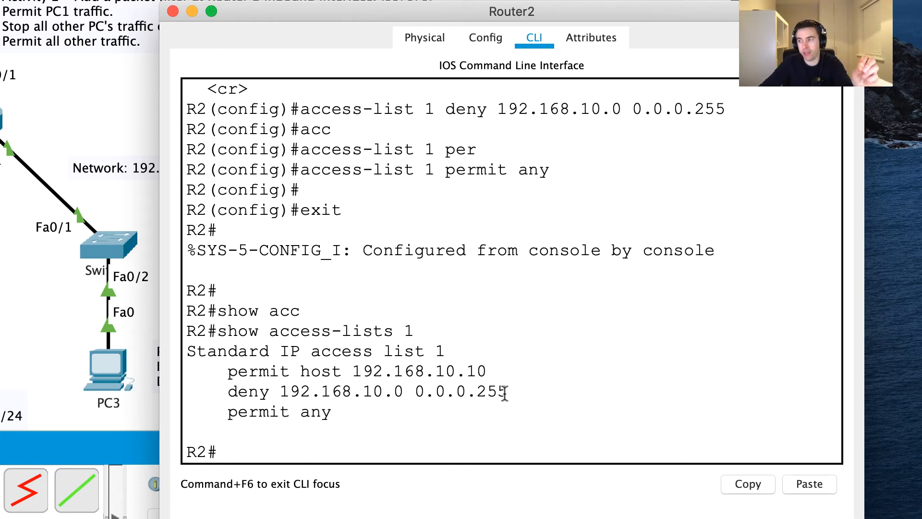
drag(229, 371, 501, 370)
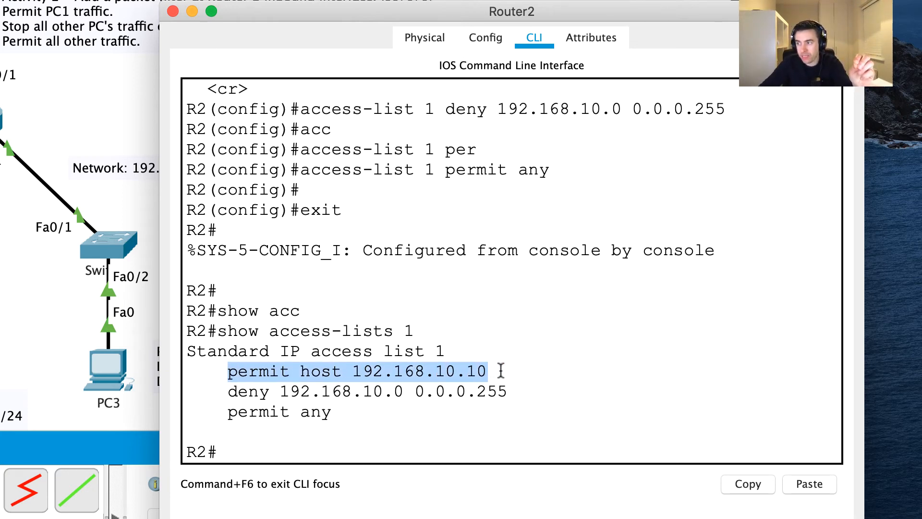
drag(229, 392, 509, 392)
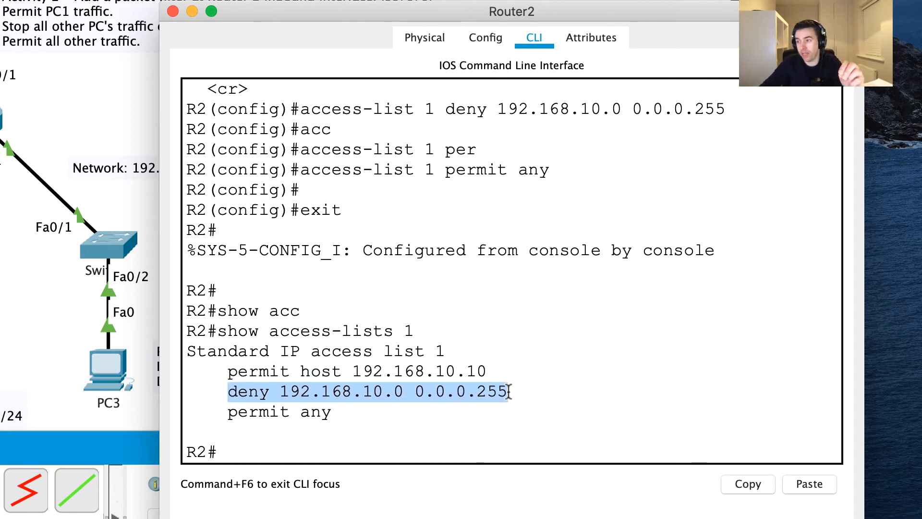
drag(231, 372, 495, 372)
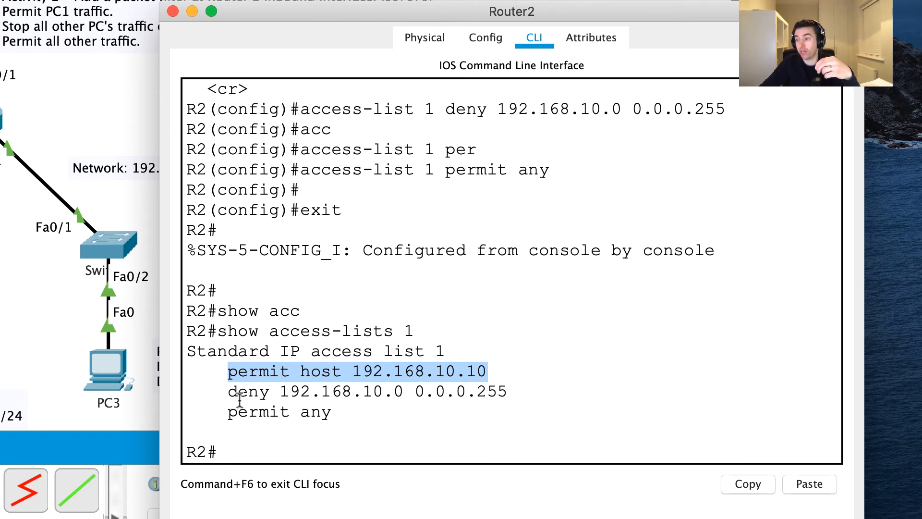
click(270, 372)
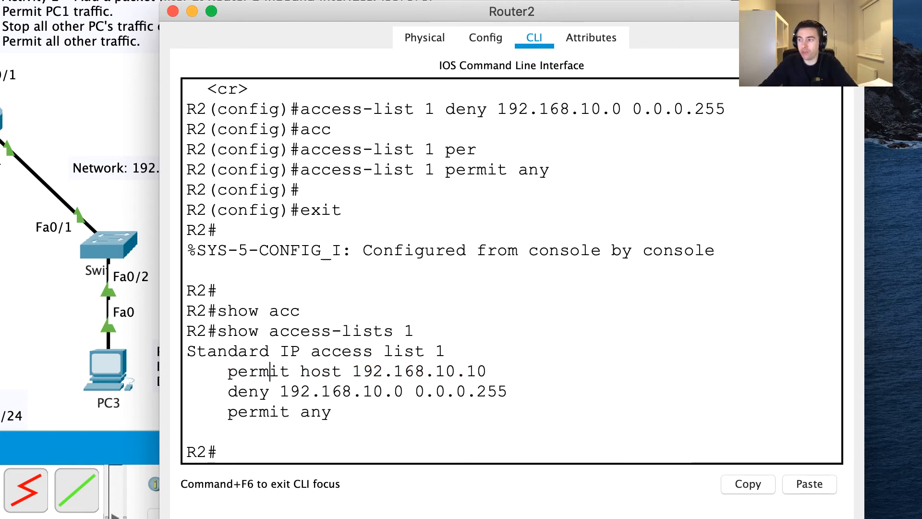
Enter configuration mode for Router2's interface s0/0/0 and apply access list 1 inbound with ip access-group 1 in.
click(243, 460)
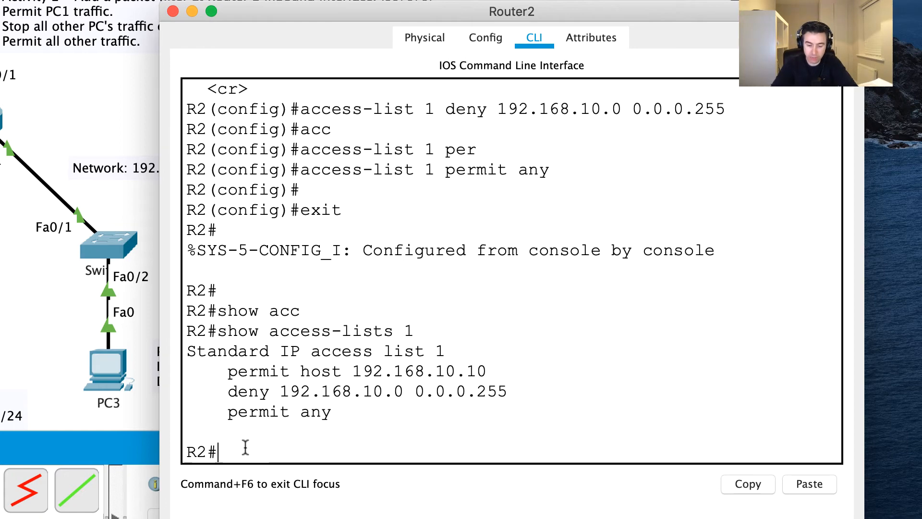
text(conf t)
key(Return)
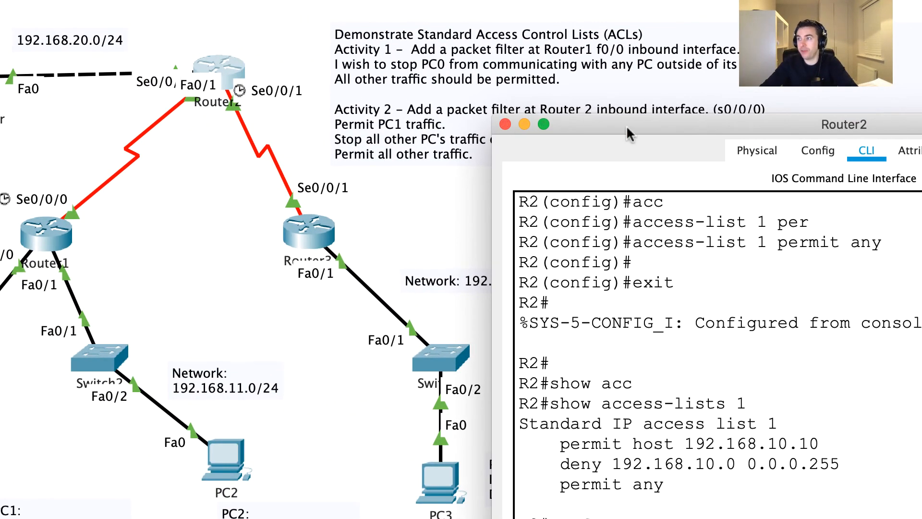
drag(627, 127, 557, 160)
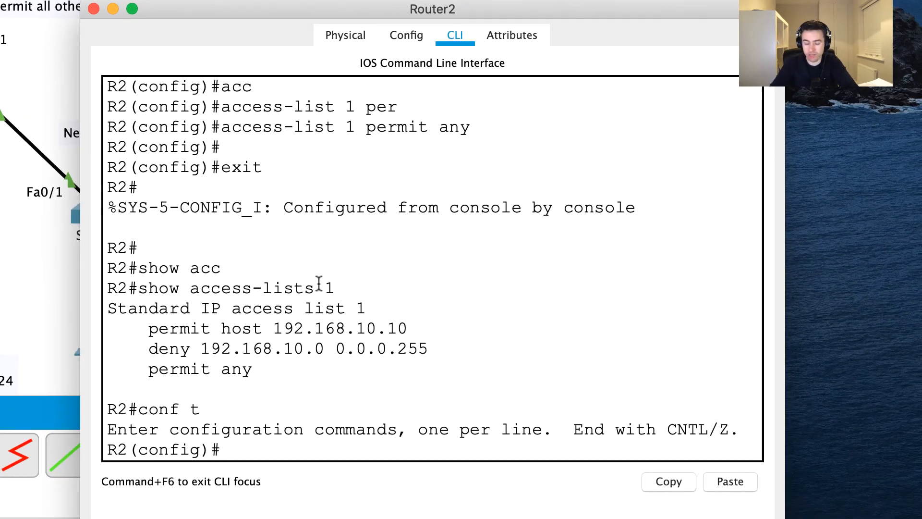
text(int s0)
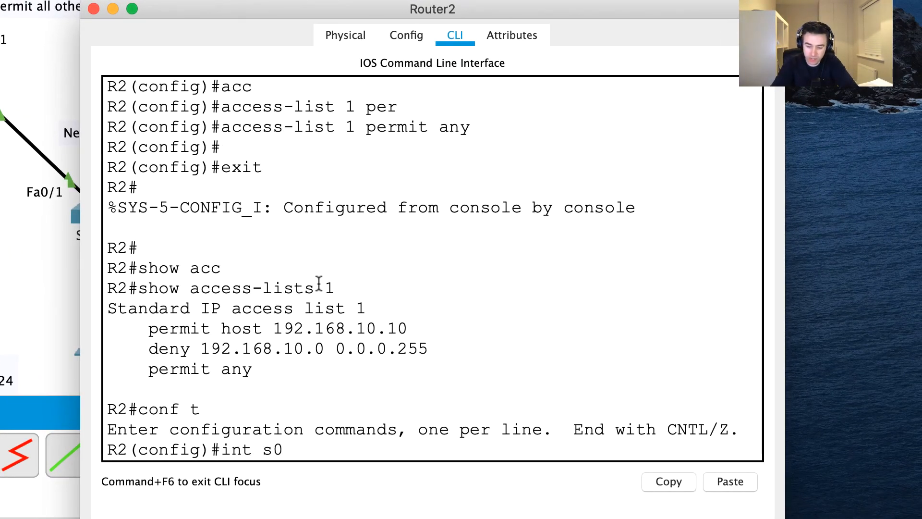
text(/0/0)
key(Return)
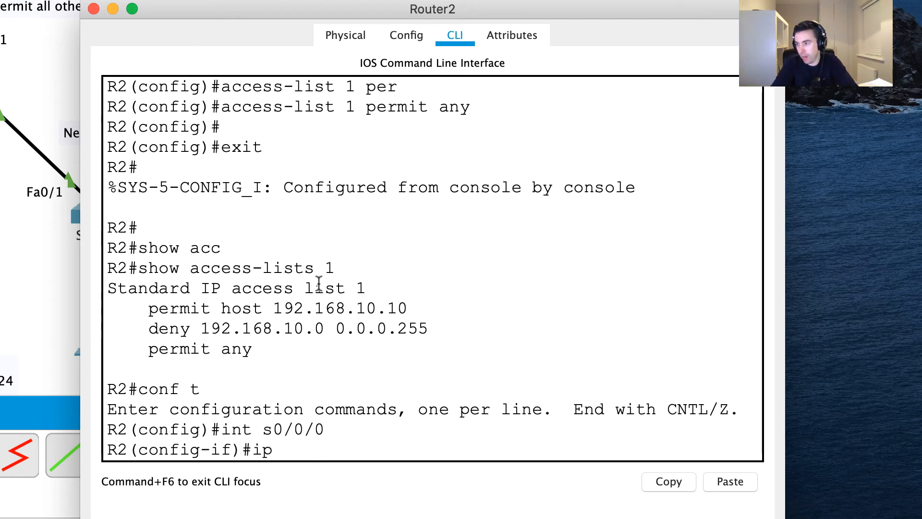
text(ip ac)
key(Tab)
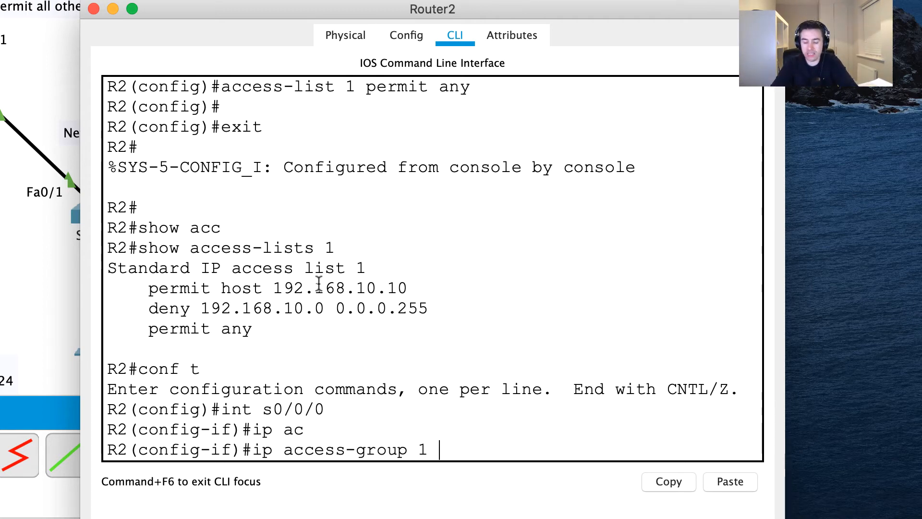
text(1 in)
key(Return)
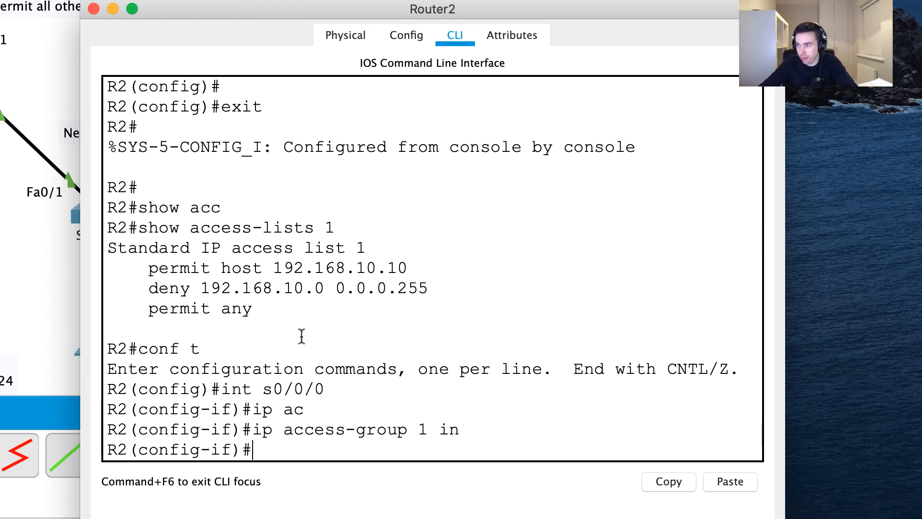
Review access list 1 and its interface s0/0/0, matching the permit host and deny entries against the PCs in the topology.
drag(269, 315, 97, 247)
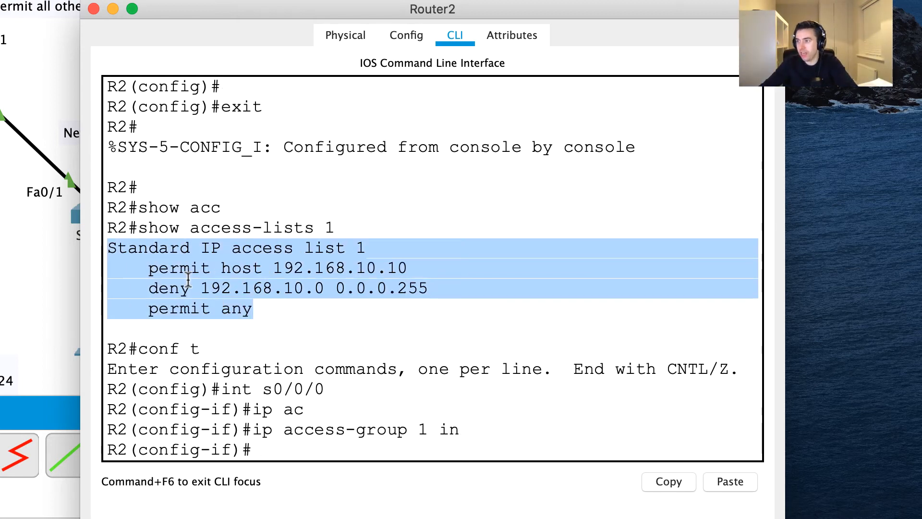
click(284, 315)
drag(321, 388, 262, 388)
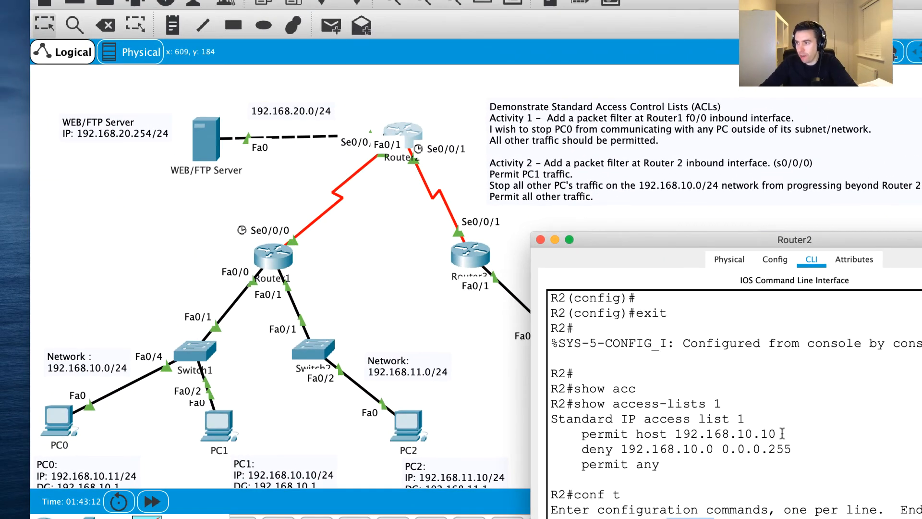
drag(777, 434, 580, 433)
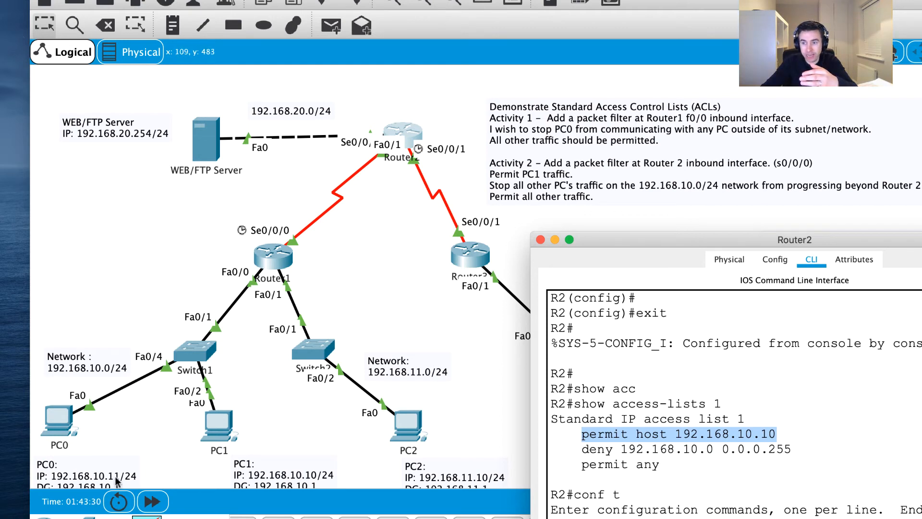
drag(576, 450, 806, 452)
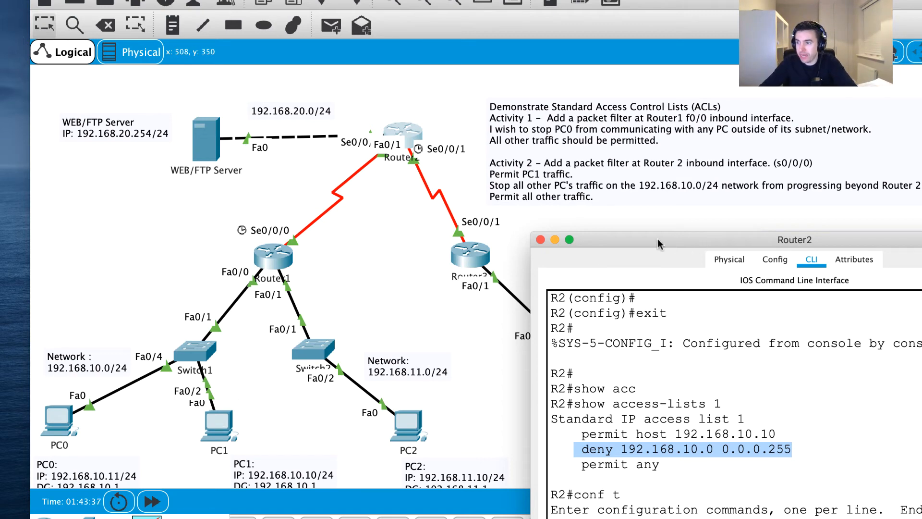
Ping PC3 at 192.168.30.10 from PC1's Command Prompt and close the PC1 window.
drag(658, 238, 763, 219)
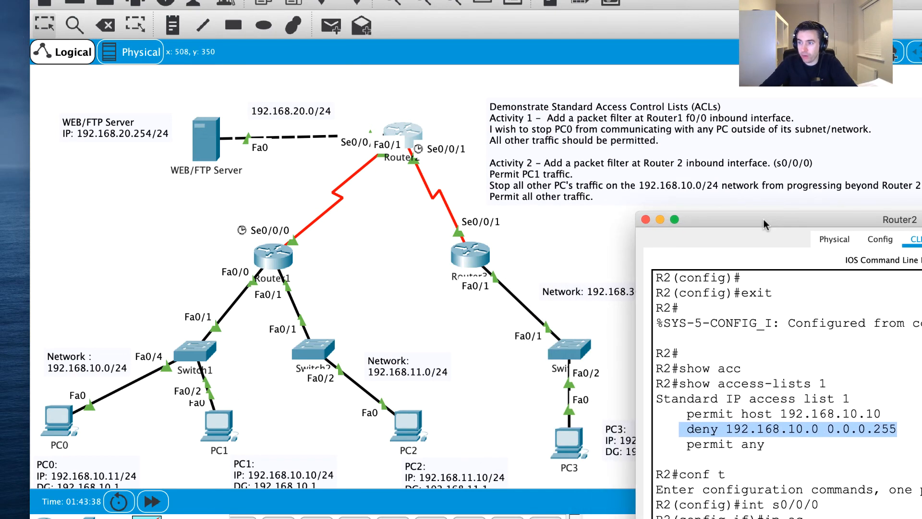
click(225, 409)
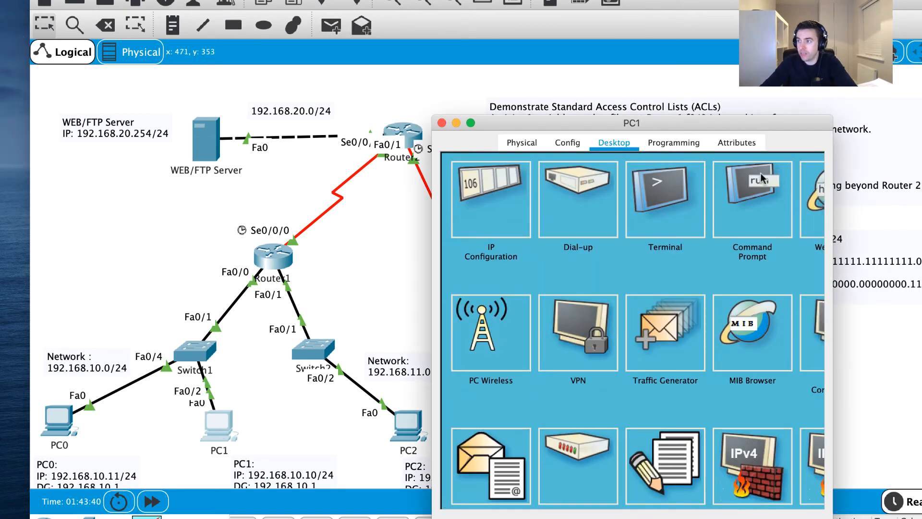
click(761, 178)
key(Up)
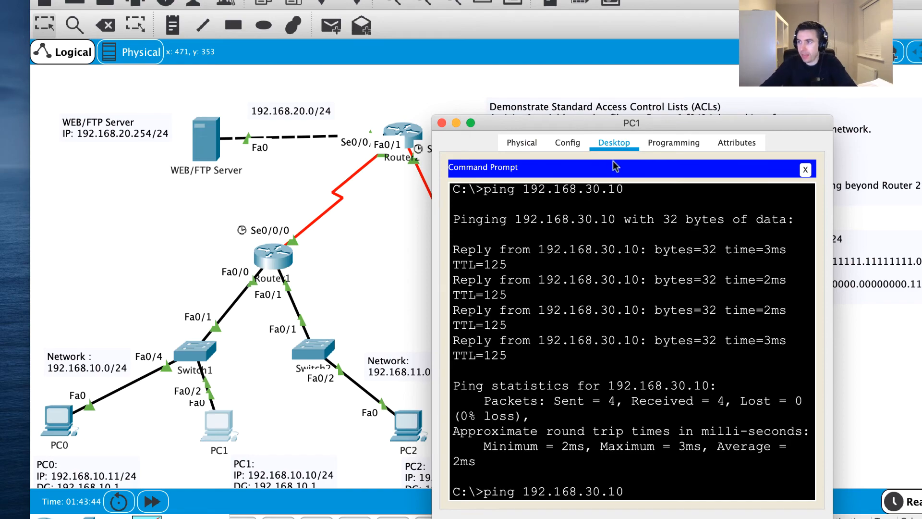
drag(609, 120, 361, 285)
drag(185, 285, 687, 63)
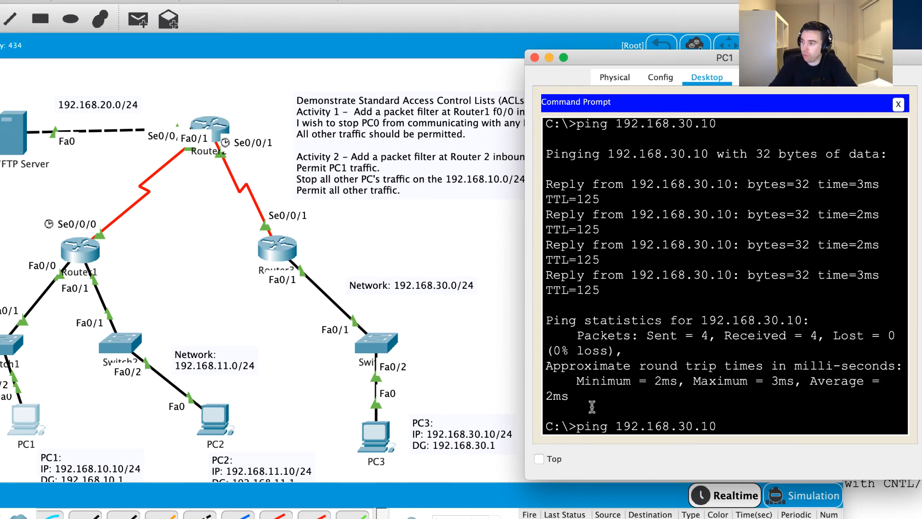
key(Return)
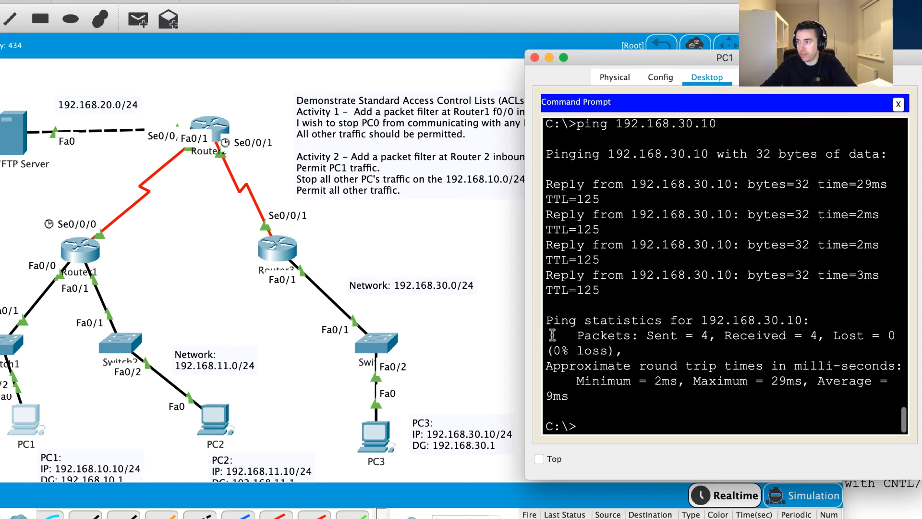
click(534, 57)
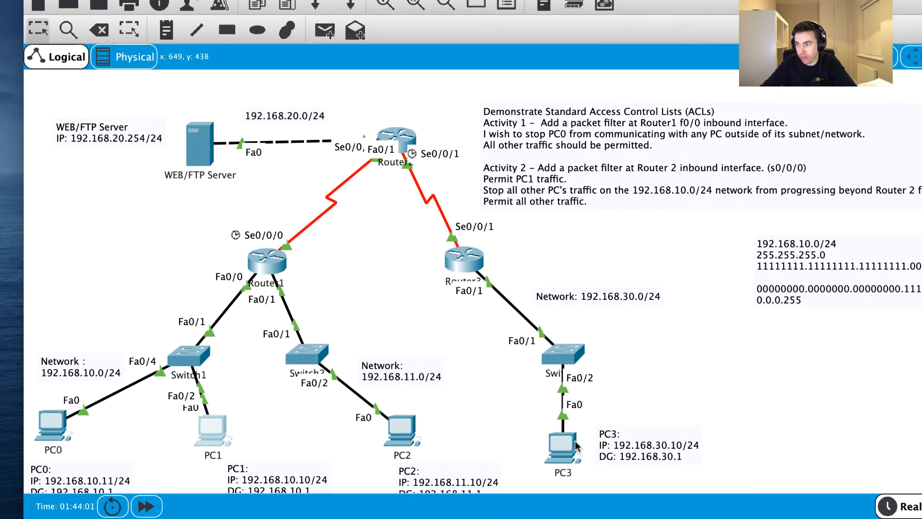
Ping PC3 at 192.168.30.10 from PC0's Command Prompt.
click(67, 424)
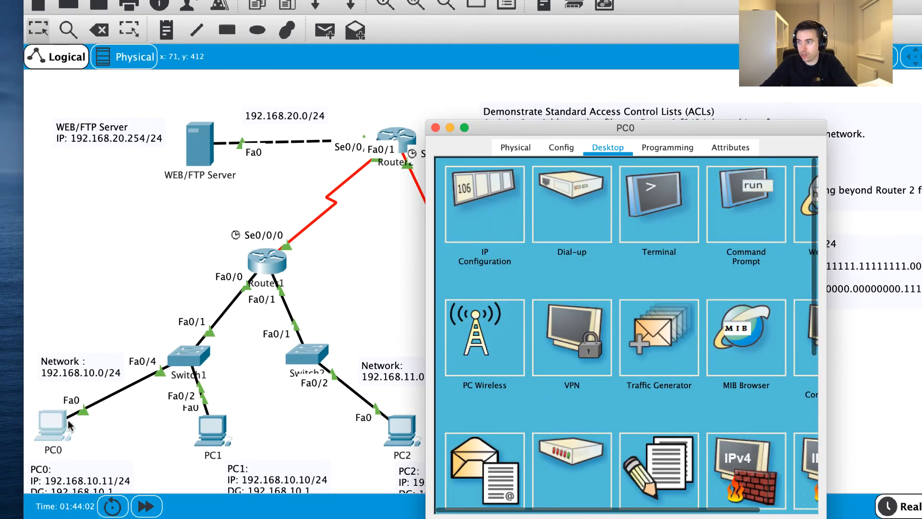
click(721, 217)
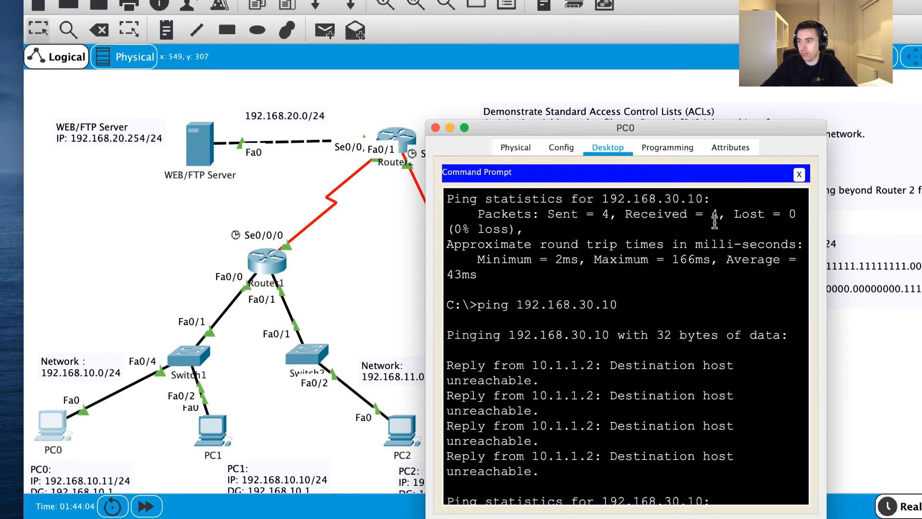
key(Return)
key(Return)
key(Return)
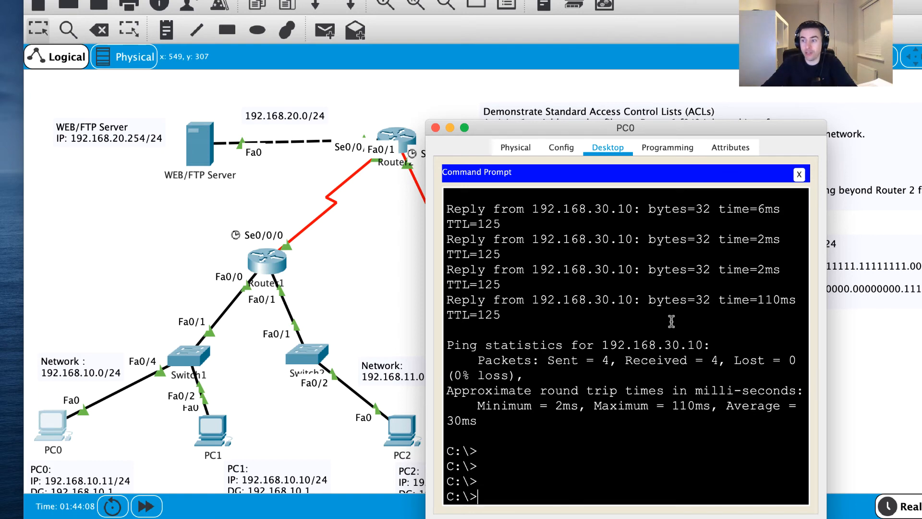
key(Up)
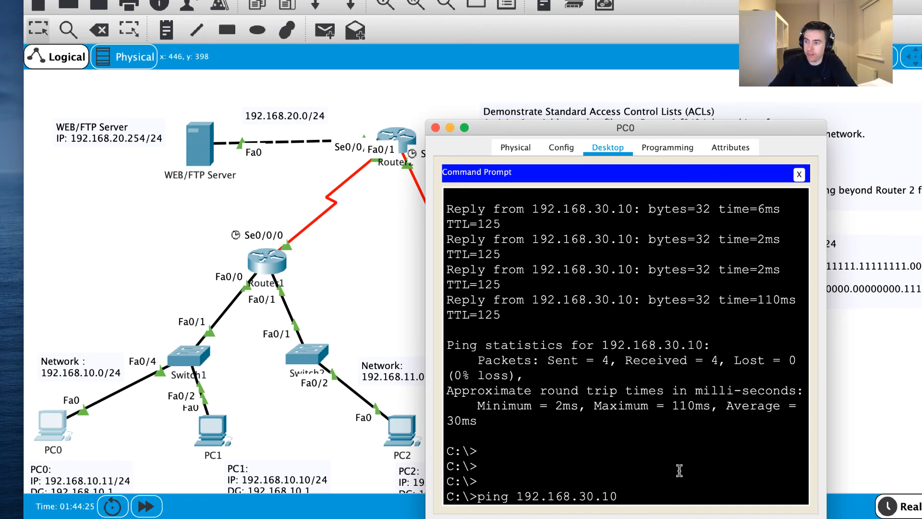
key(Return)
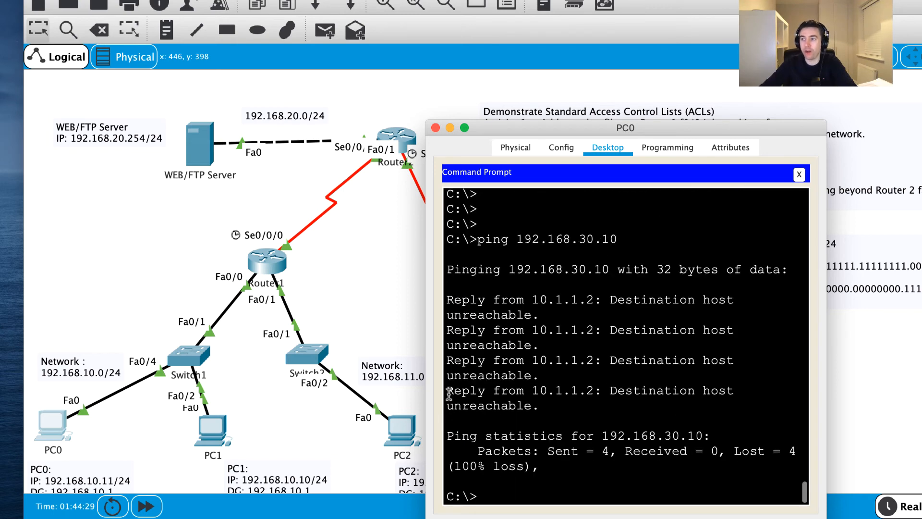
Examine the replies to PC0's ping of PC3 and close the PC0 window.
drag(445, 299, 539, 406)
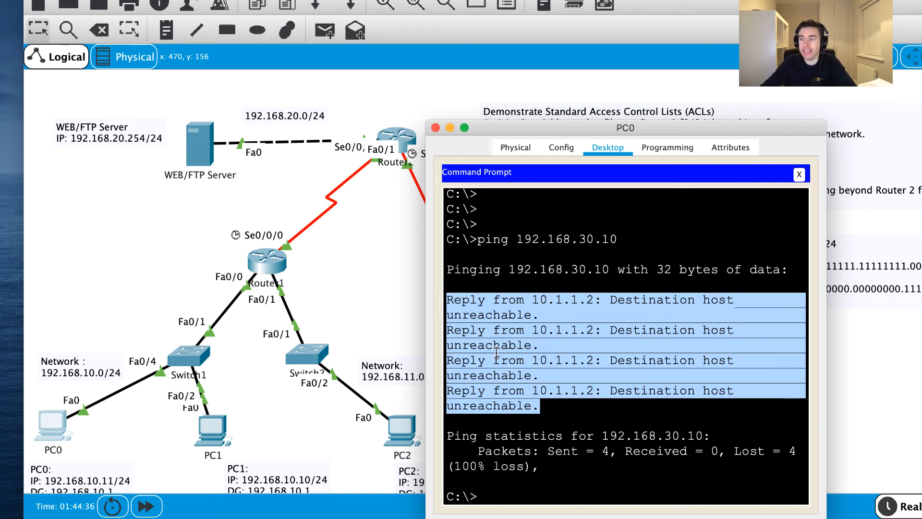
drag(501, 130, 323, 134)
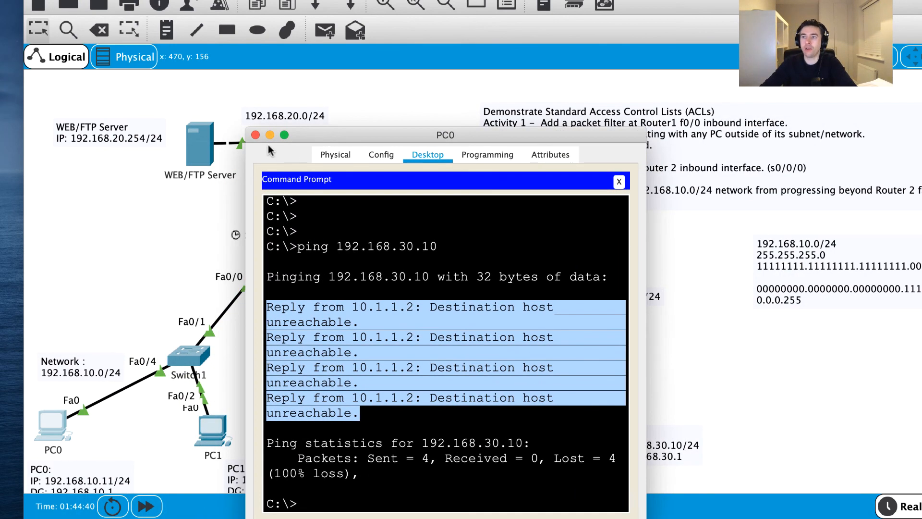
click(257, 136)
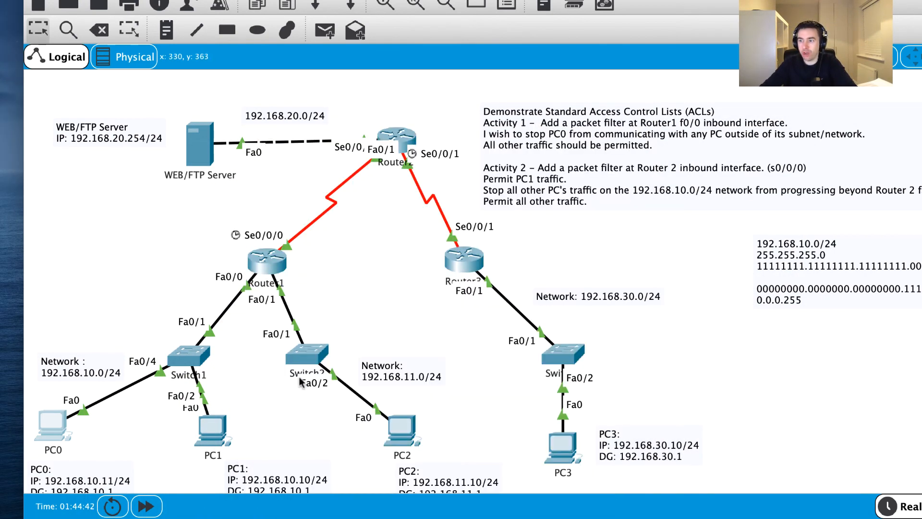
Ping PC3 at 192.168.30.10 from PC2's Command Prompt.
click(399, 434)
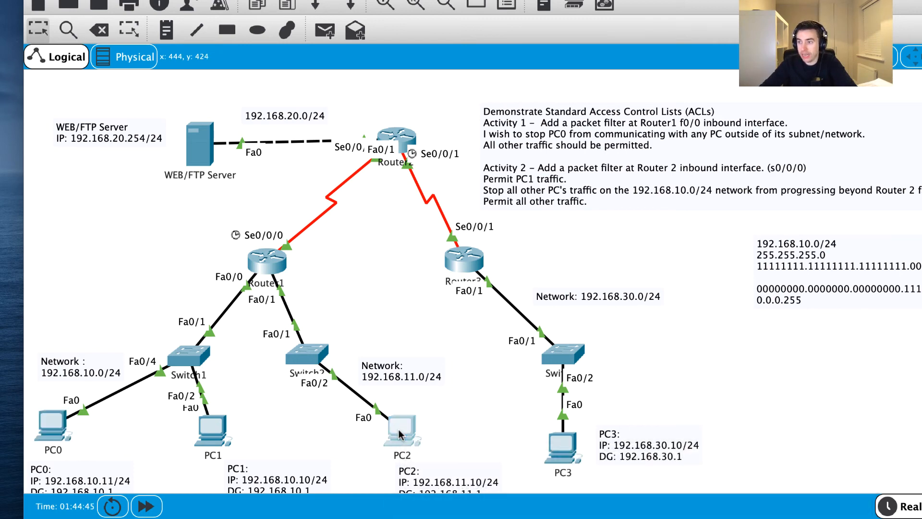
click(733, 190)
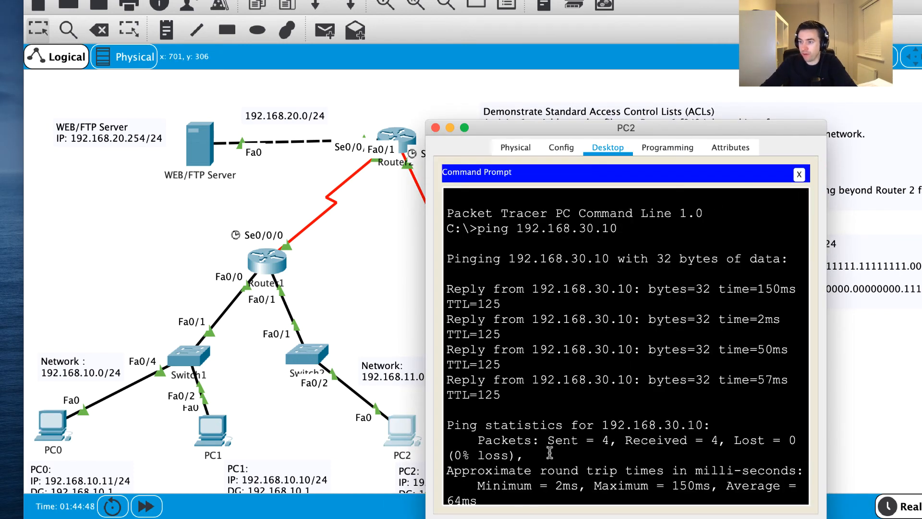
key(Return)
key(Return)
key(Up)
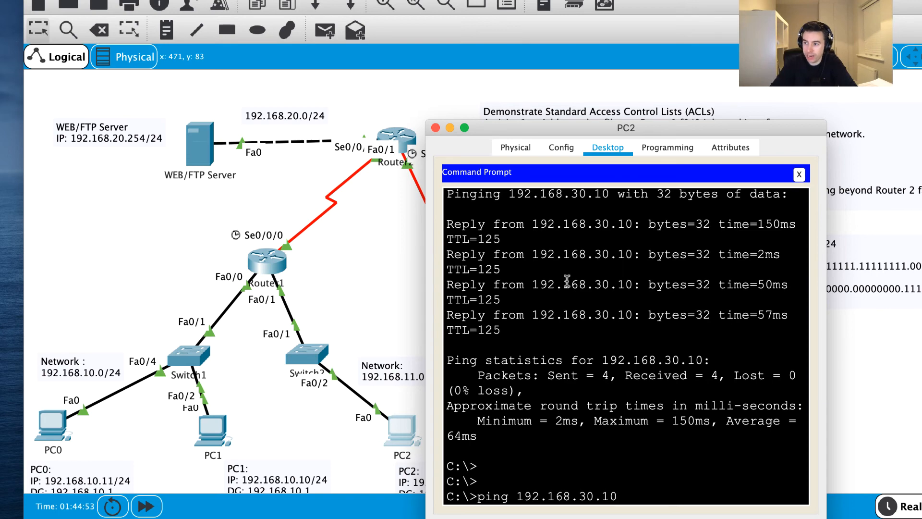
key(Return)
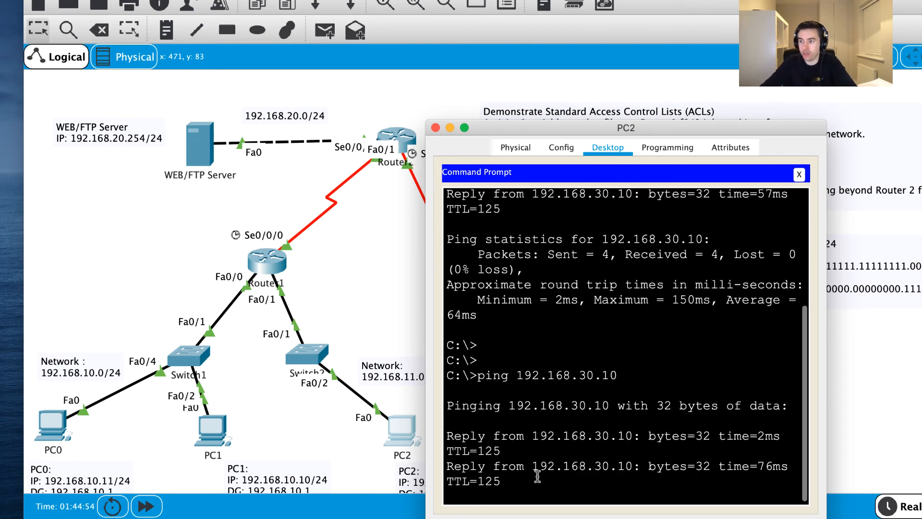
Close the PC2 window, open Router2's command line and leave interface configuration mode for privileged EXEC mode.
click(401, 141)
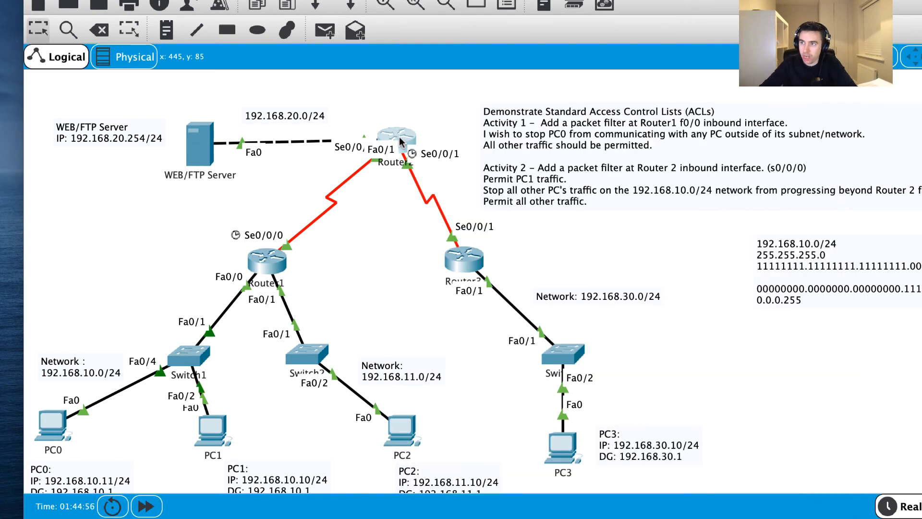
click(401, 141)
click(859, 414)
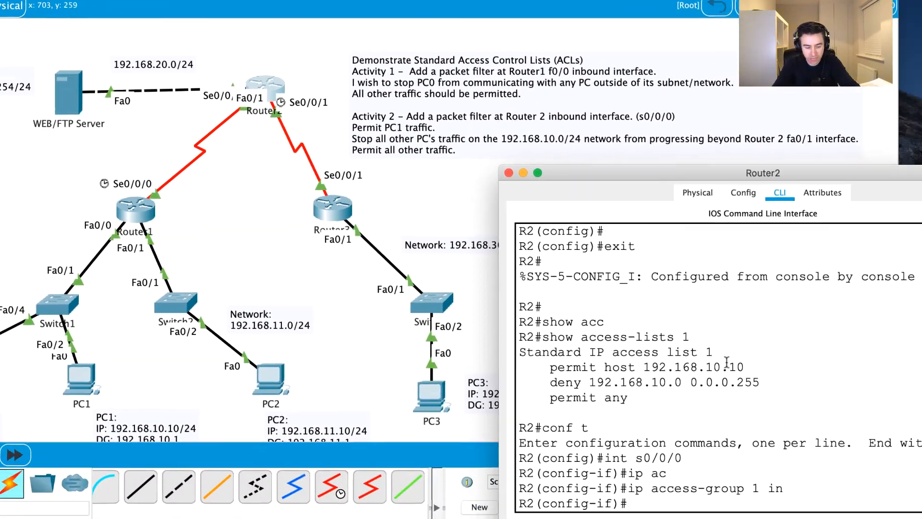
key(ctrl+z)
key(Return)
key(Return)
key(Return)
key(Return)
Display access list 1 on Router2 with show access-lists 1.
text(show)
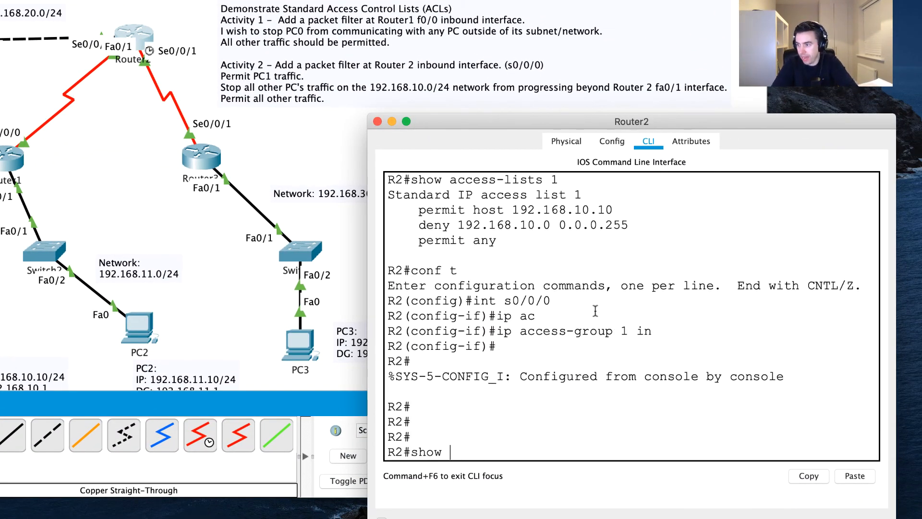
text( acc)
key(Tab)
text(1)
key(Return)
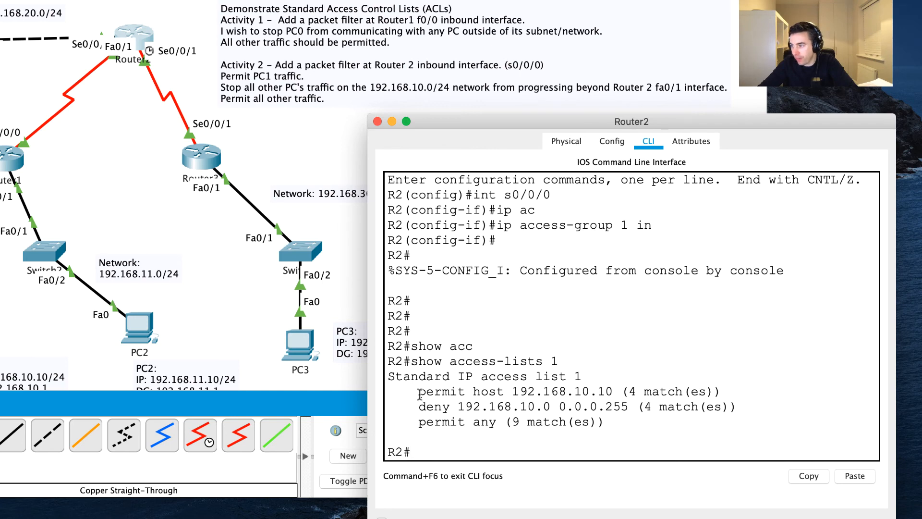
Compare the match counters of the permit host, deny and permit any entries in access list 1.
drag(419, 394, 733, 390)
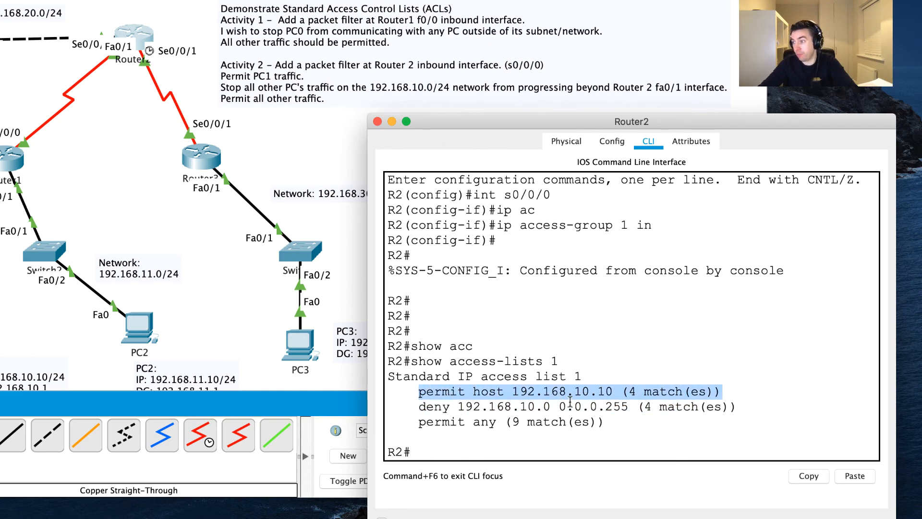
triple_click(633, 390)
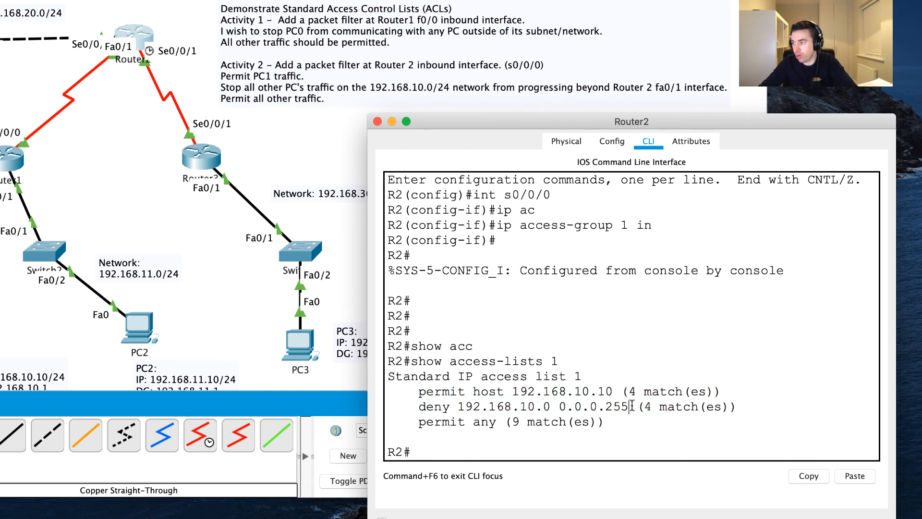
triple_click(632, 406)
double_click(486, 421)
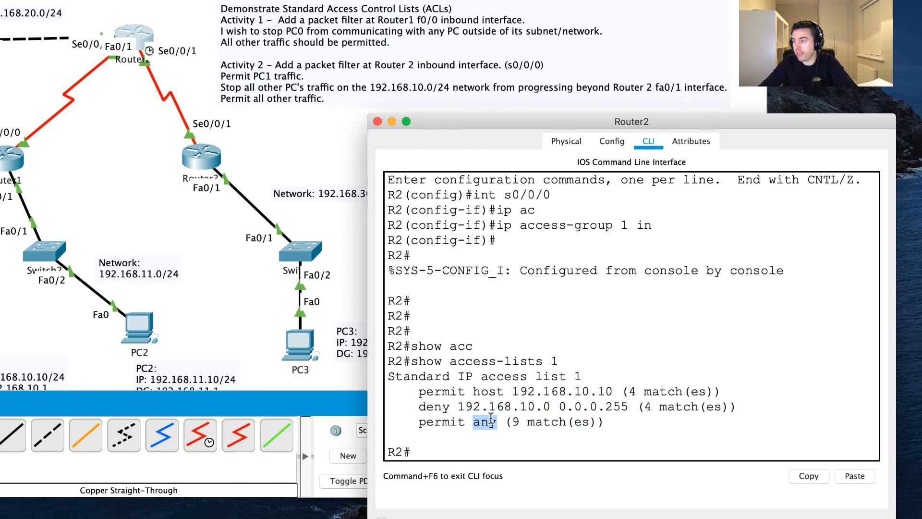
click(523, 426)
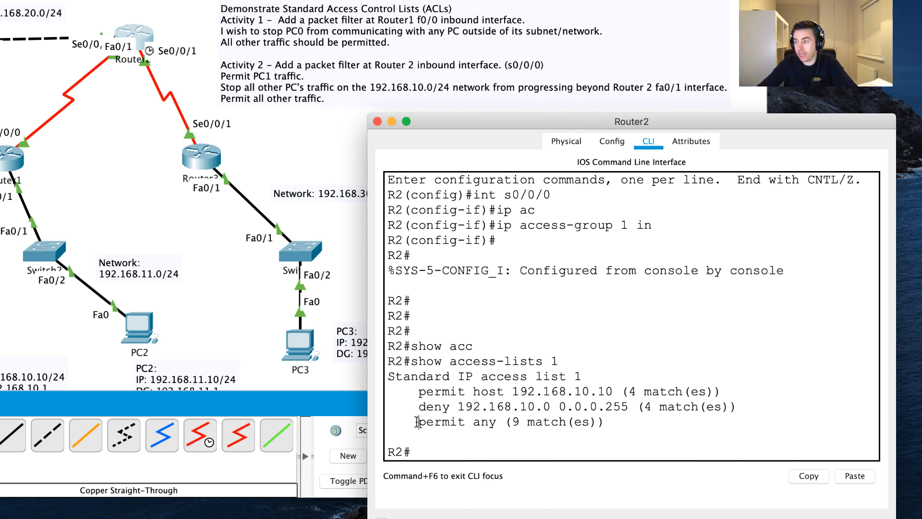
drag(417, 423, 617, 424)
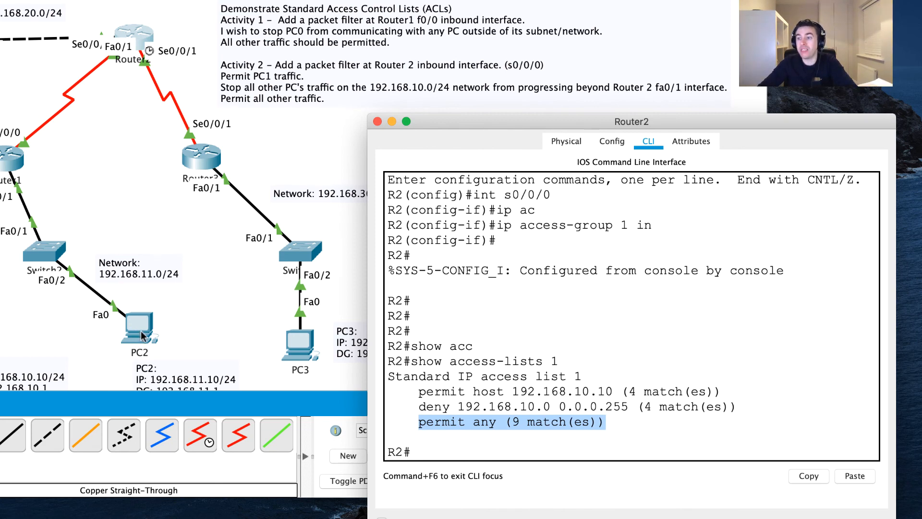
Ping the WEB/FTP Server at 192.168.20.254 from PC0's Command Prompt, keeping Router2's access list 1 output in view.
scroll(143, 337, left, 2)
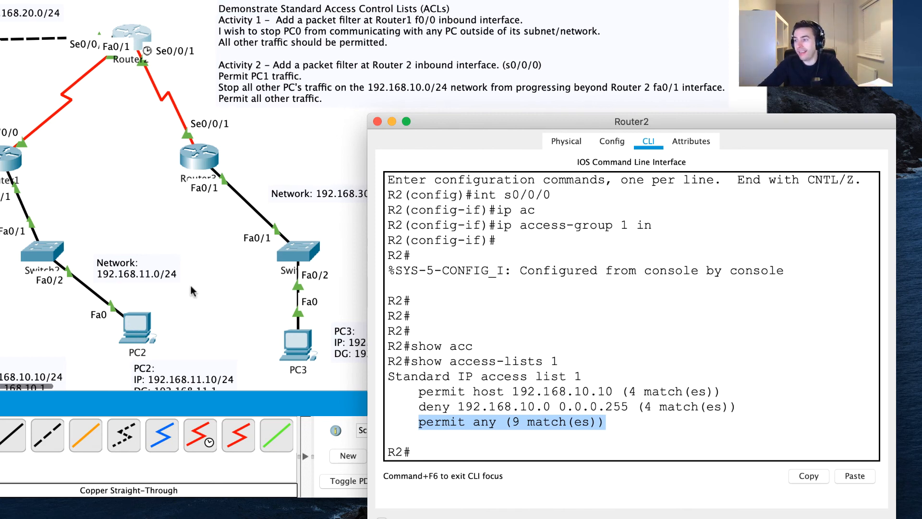
click(1, 332)
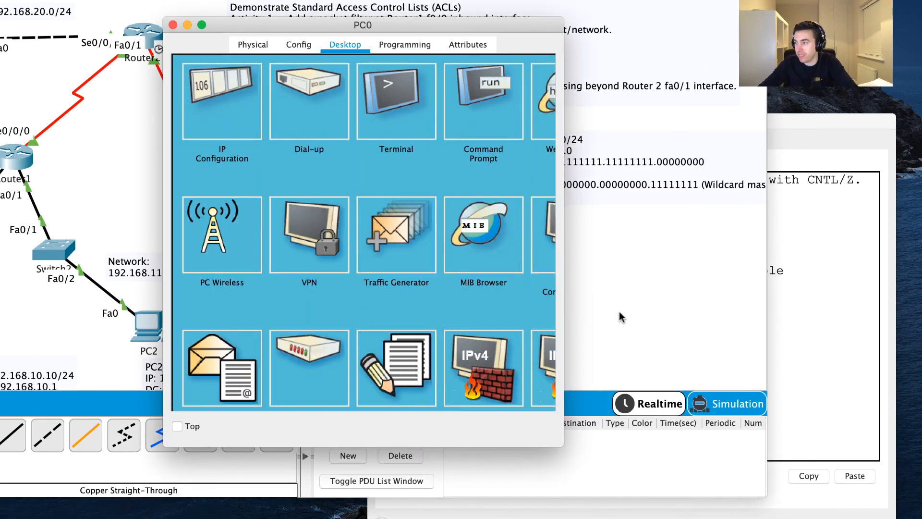
click(838, 328)
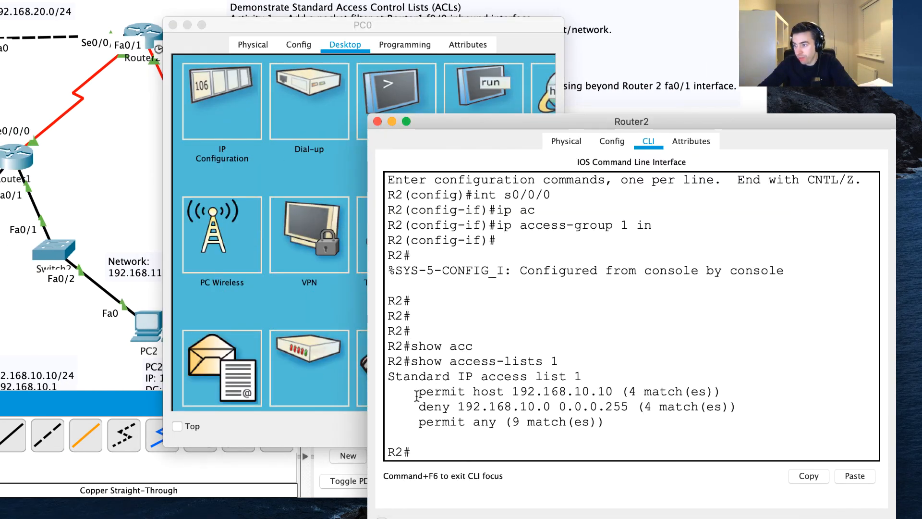
drag(417, 395, 738, 395)
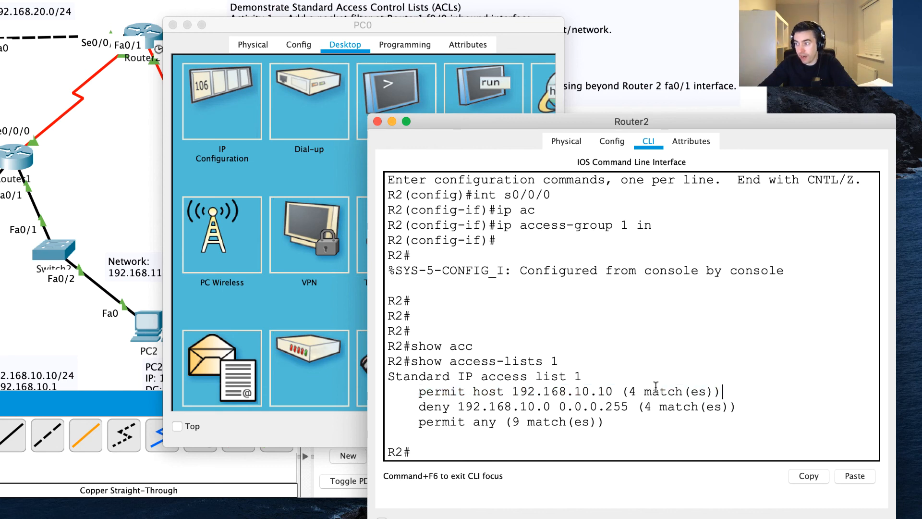
click(495, 91)
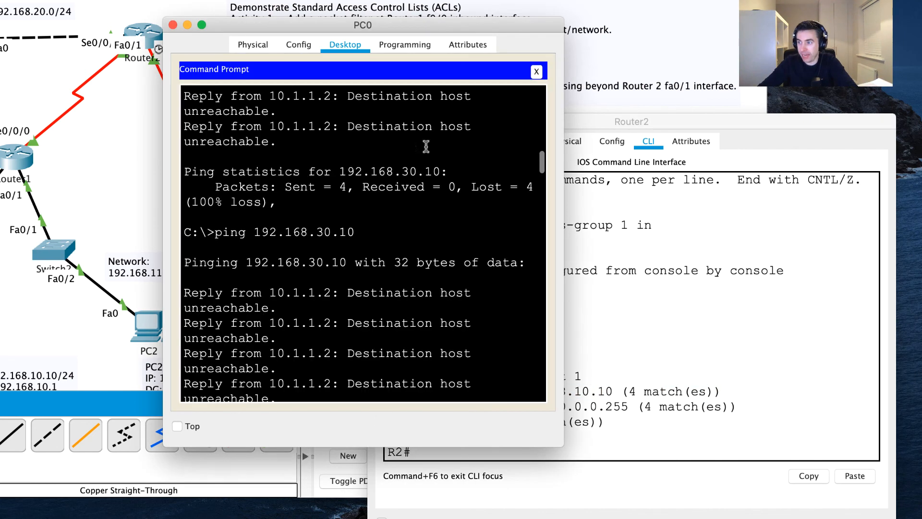
key(Up)
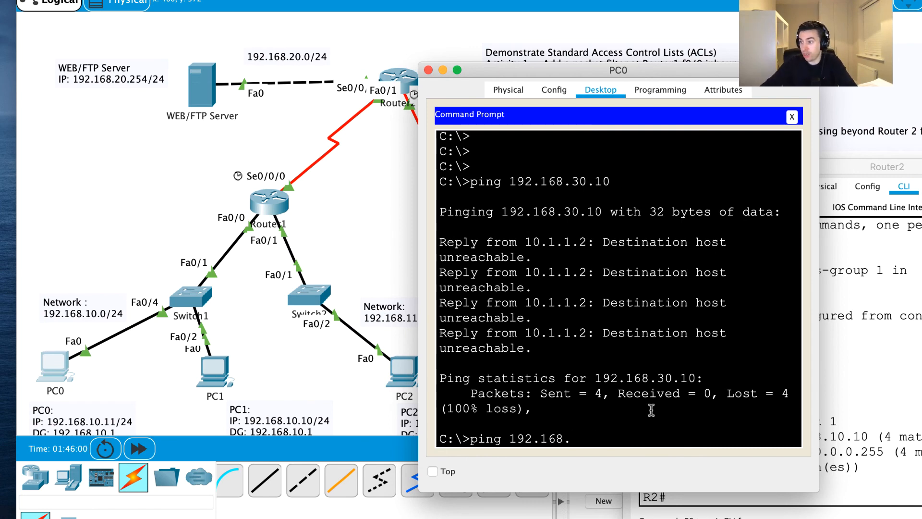
drag(655, 76, 834, 0)
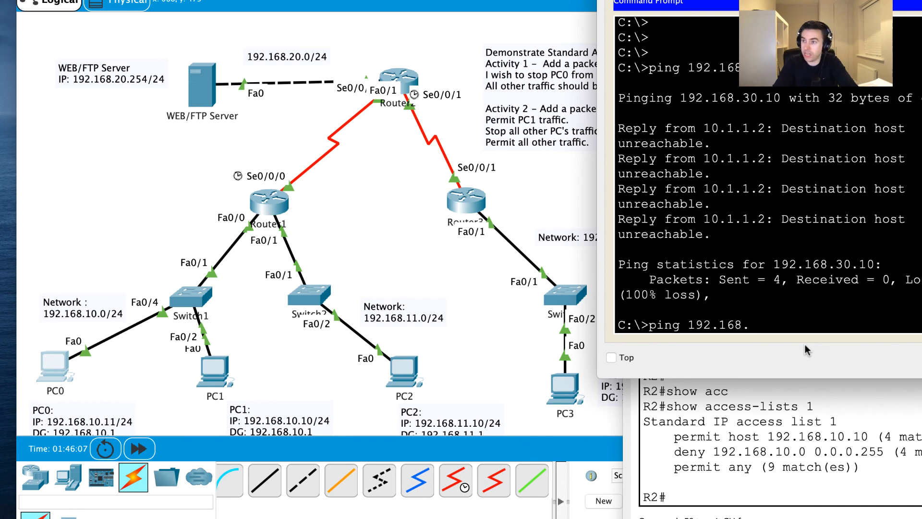
text(20)
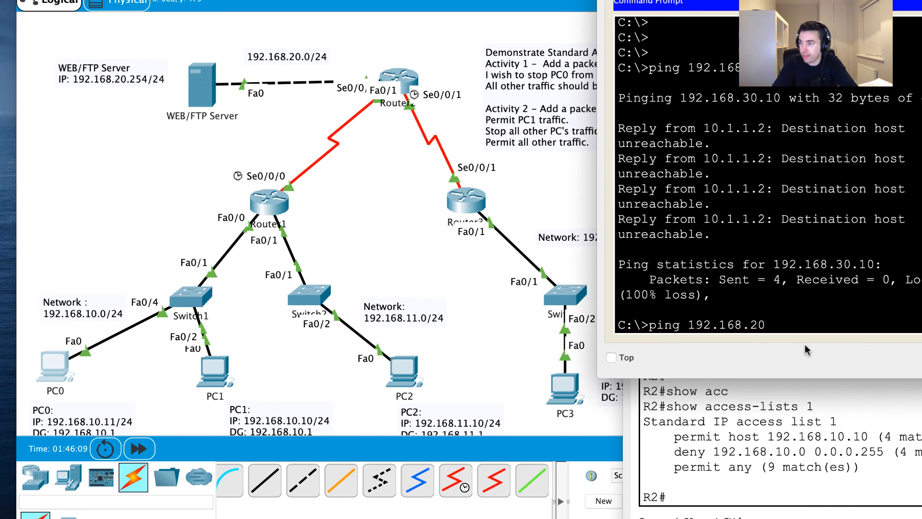
text(.254)
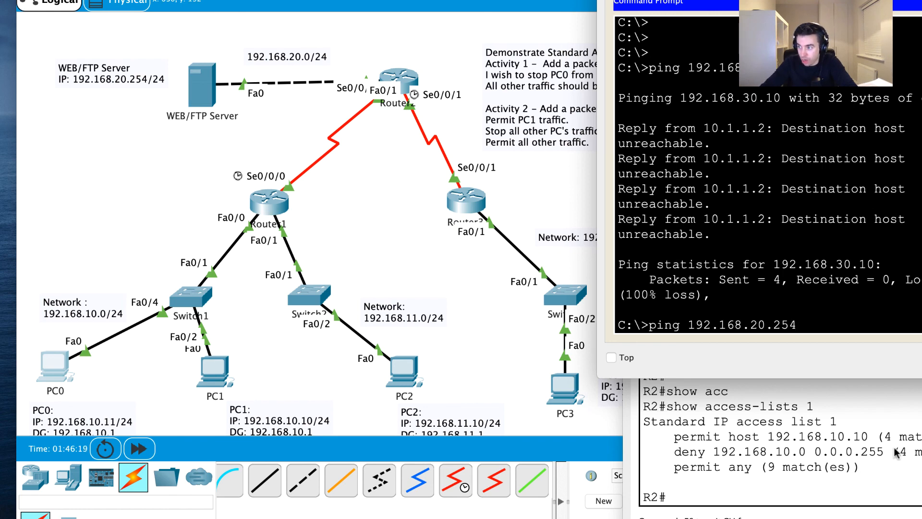
key(Return)
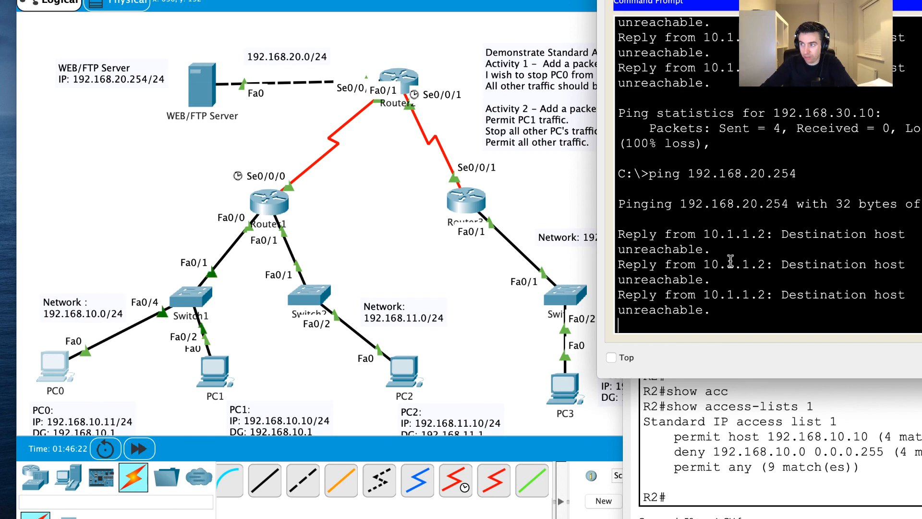
Run show access-lists 1 on Router2 again to refresh the match counters after the server ping.
click(744, 458)
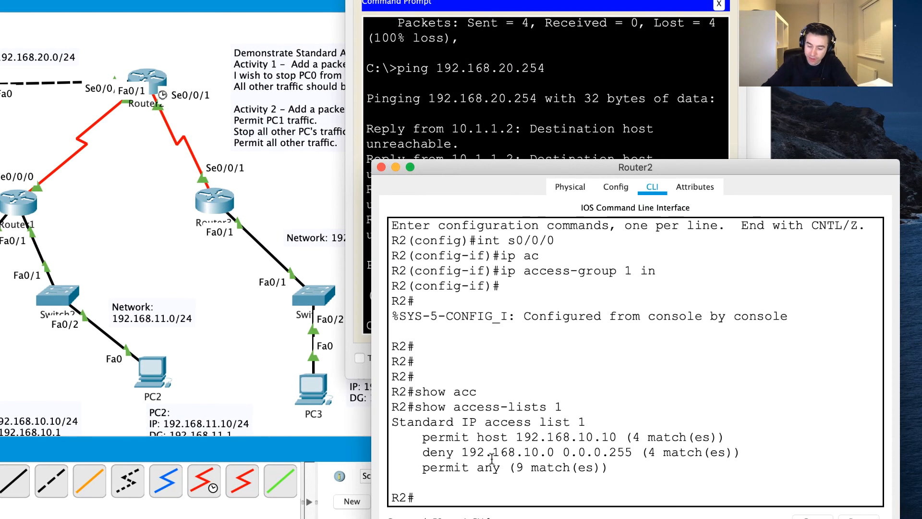
key(Up)
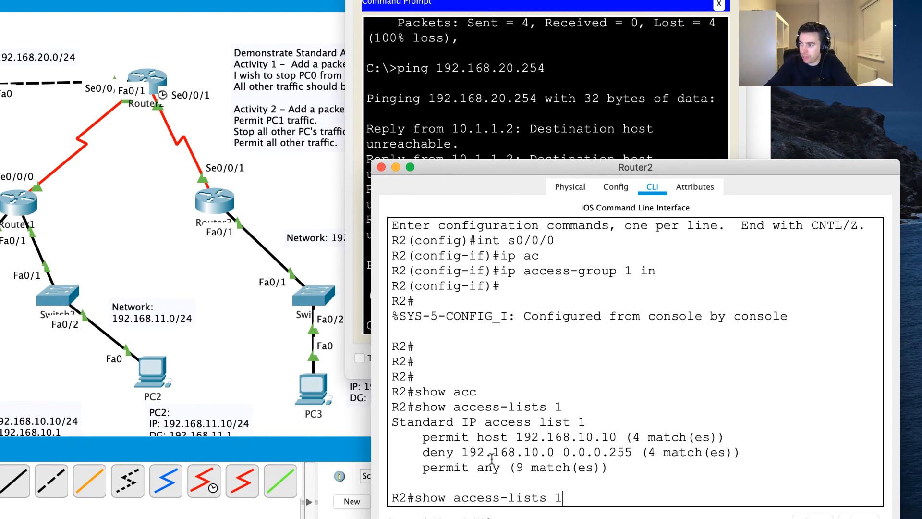
key(Return)
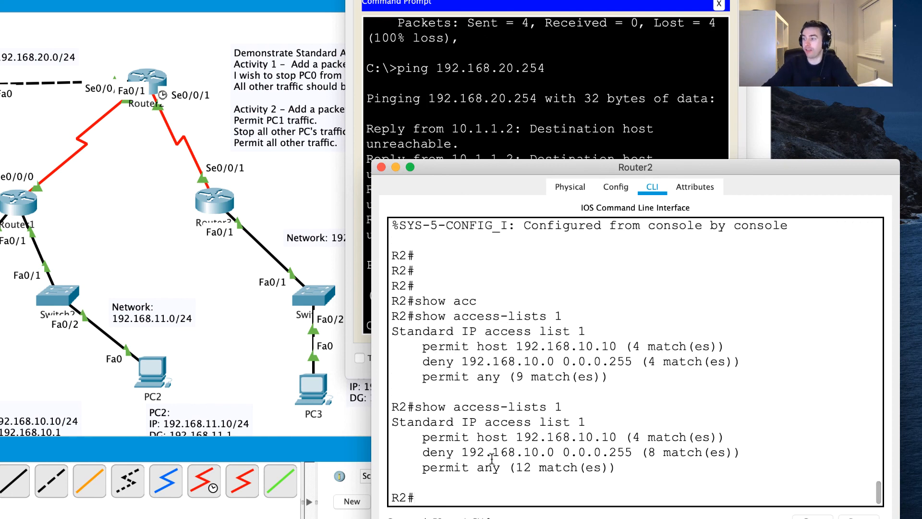
Examine the deny 192.168.10.0 entry's match counter and its wildcard mask 0.0.0.255 in the refreshed access list.
triple_click(615, 452)
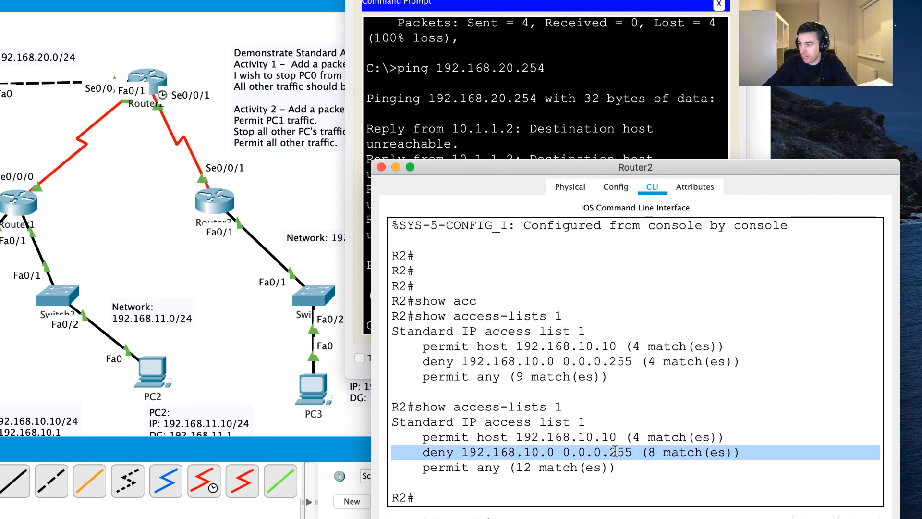
triple_click(592, 451)
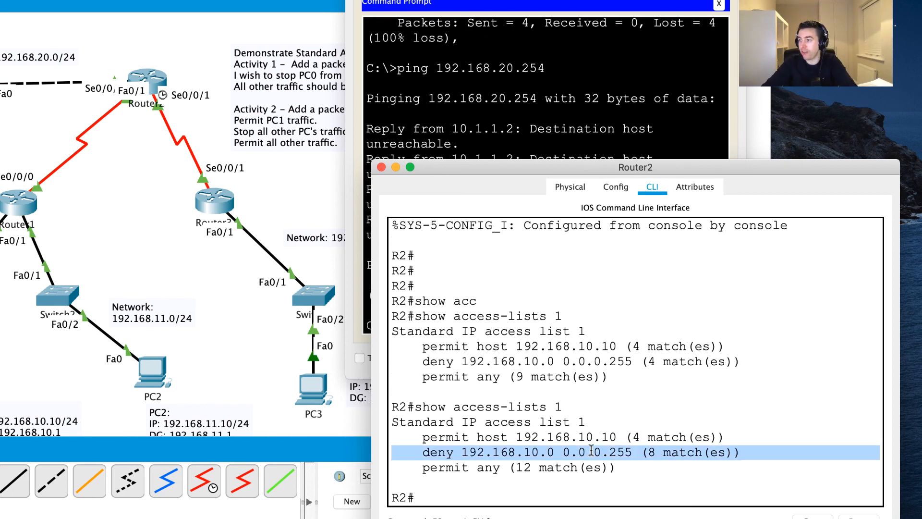
click(591, 450)
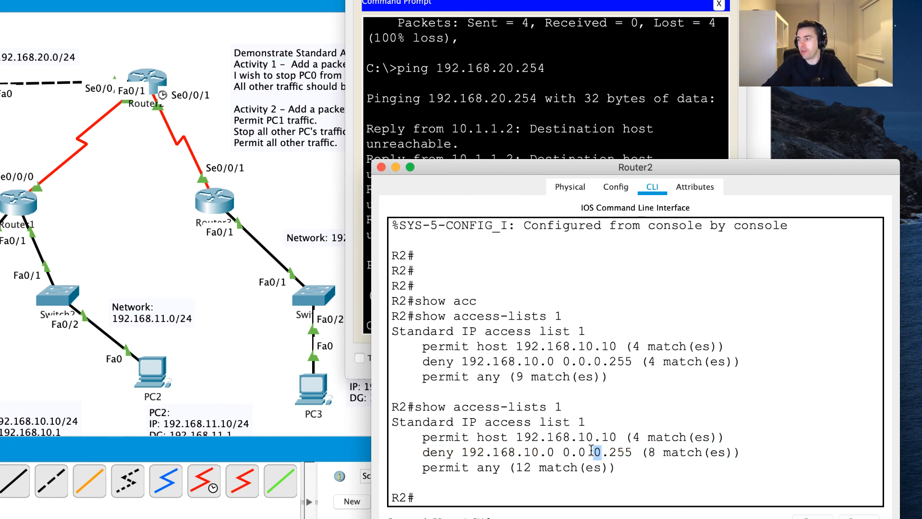
double_click(617, 451)
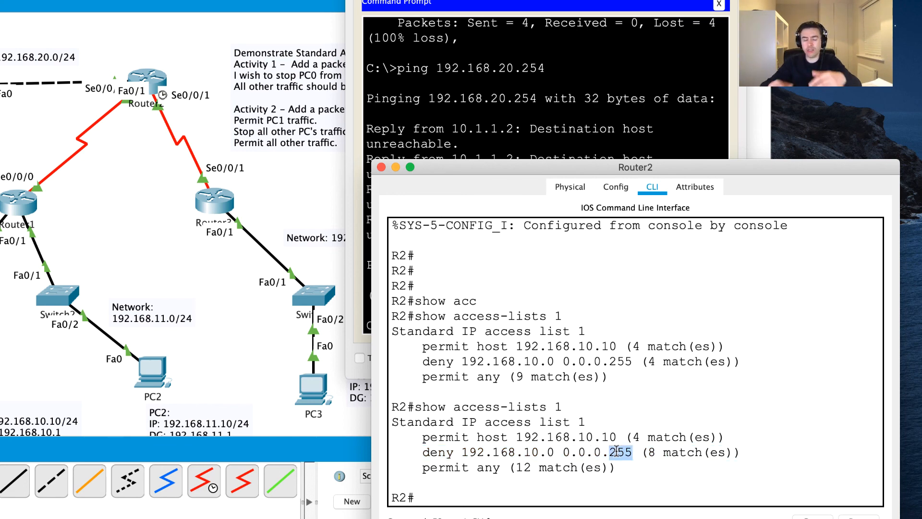